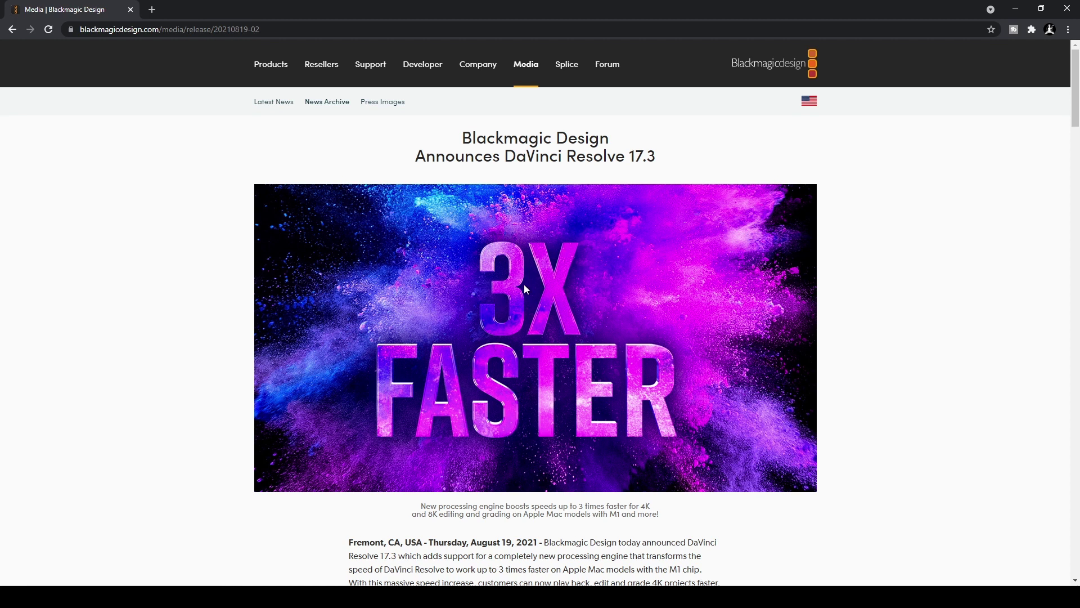
- Bring DaVinci Resolve to the front and play back the green-screen clip
{"action": "scroll", "coordinate": [525, 288], "scroll_direction": "down", "scroll_amount": 4}
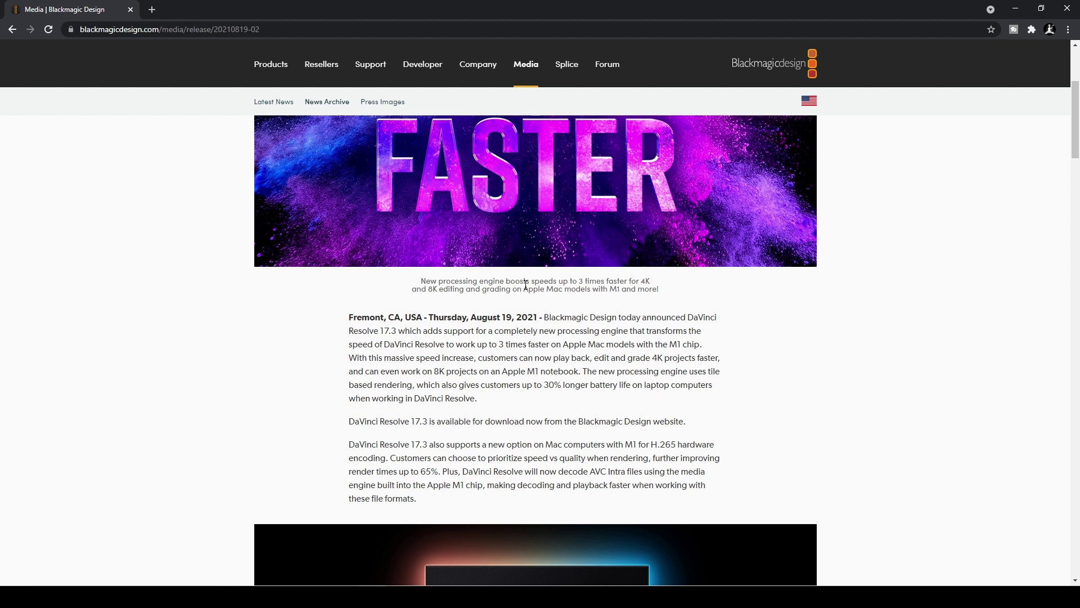
{"action": "scroll", "coordinate": [526, 285], "scroll_direction": "down", "scroll_amount": 3}
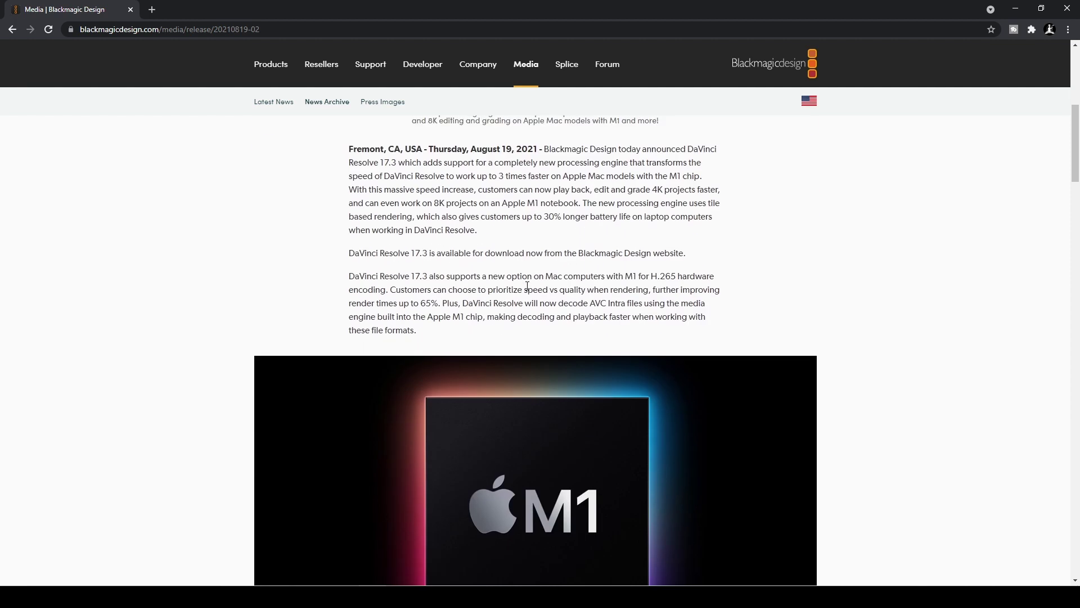
{"action": "scroll", "coordinate": [527, 286], "scroll_direction": "down", "scroll_amount": 9}
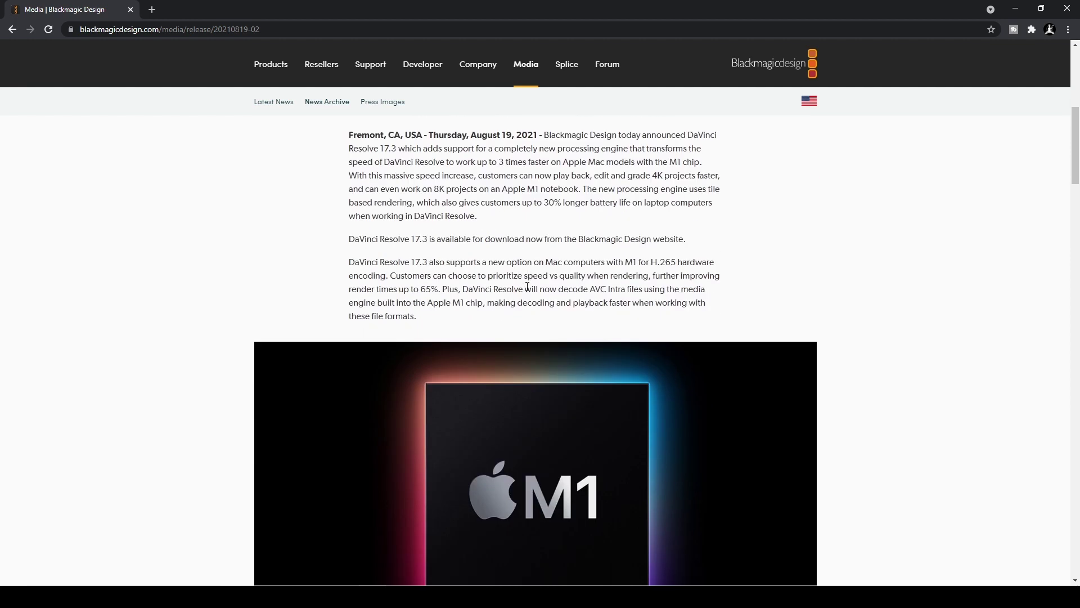
{"action": "scroll", "coordinate": [527, 286], "scroll_direction": "down", "scroll_amount": 1}
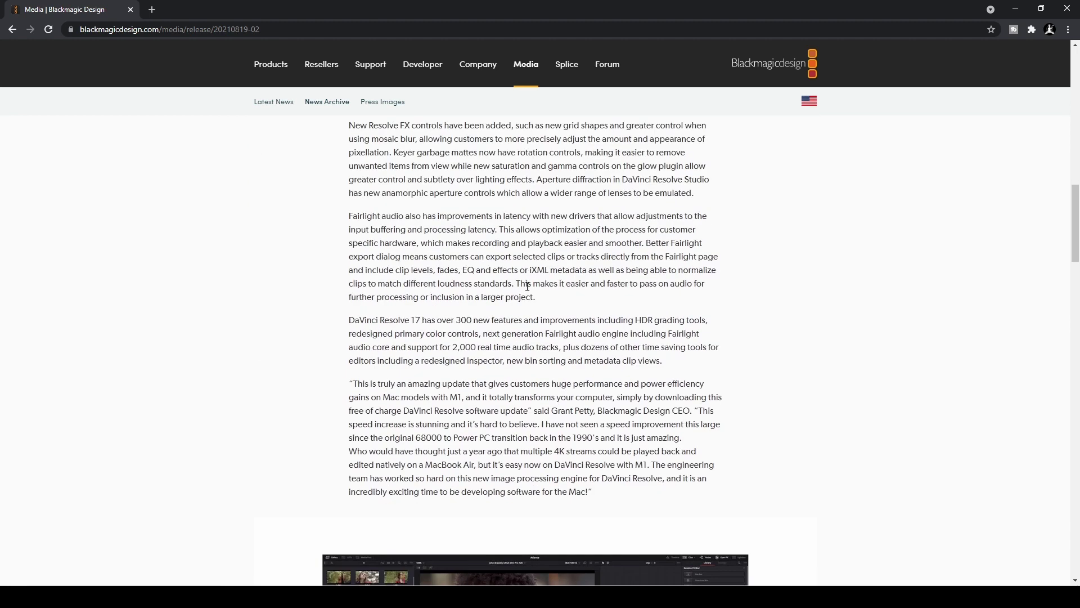
{"action": "scroll", "coordinate": [527, 285], "scroll_direction": "down", "scroll_amount": 8}
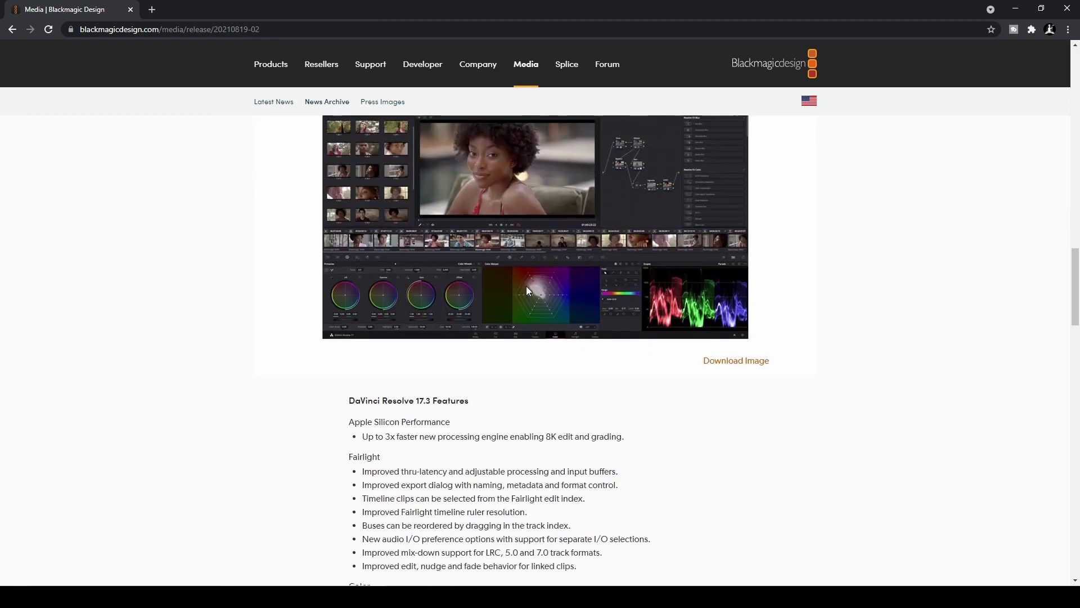
{"action": "scroll", "coordinate": [527, 288], "scroll_direction": "down", "scroll_amount": 1}
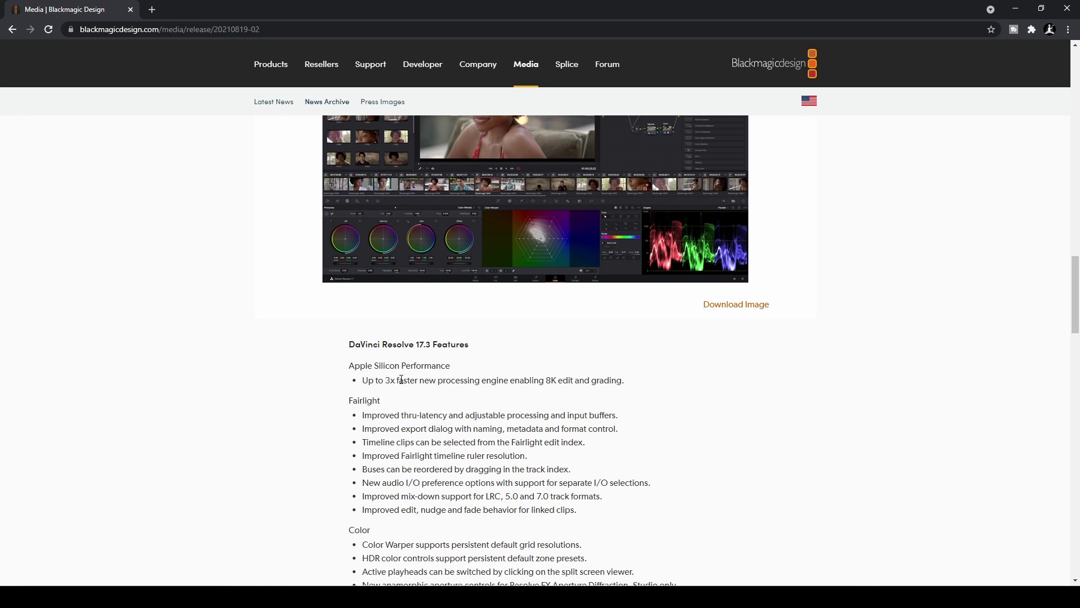
{"action": "scroll", "coordinate": [409, 379], "scroll_direction": "down", "scroll_amount": 3}
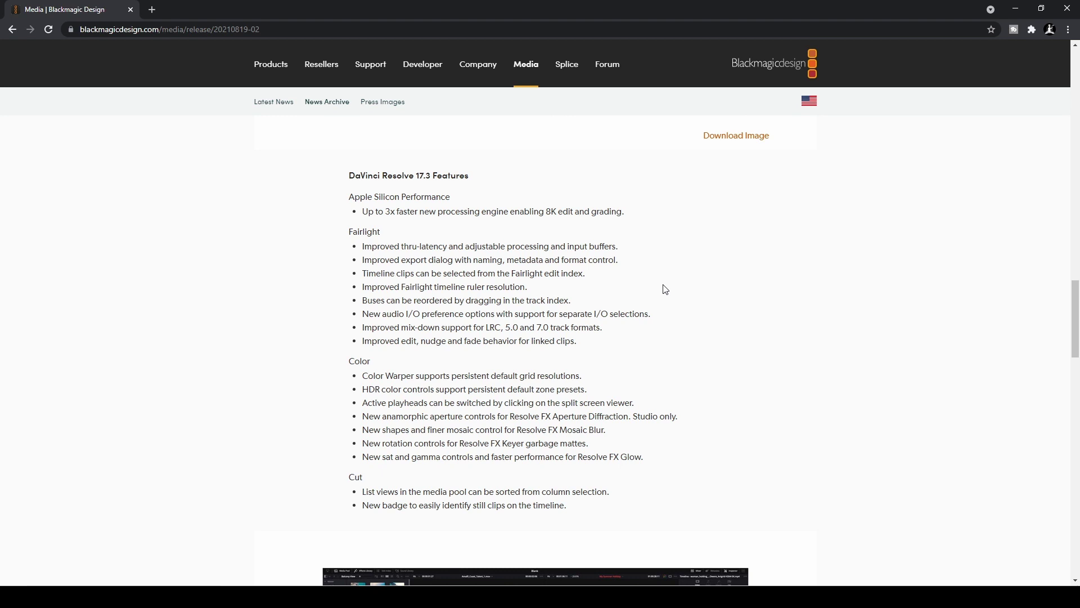
{"action": "scroll", "coordinate": [665, 289], "scroll_direction": "down", "scroll_amount": 1}
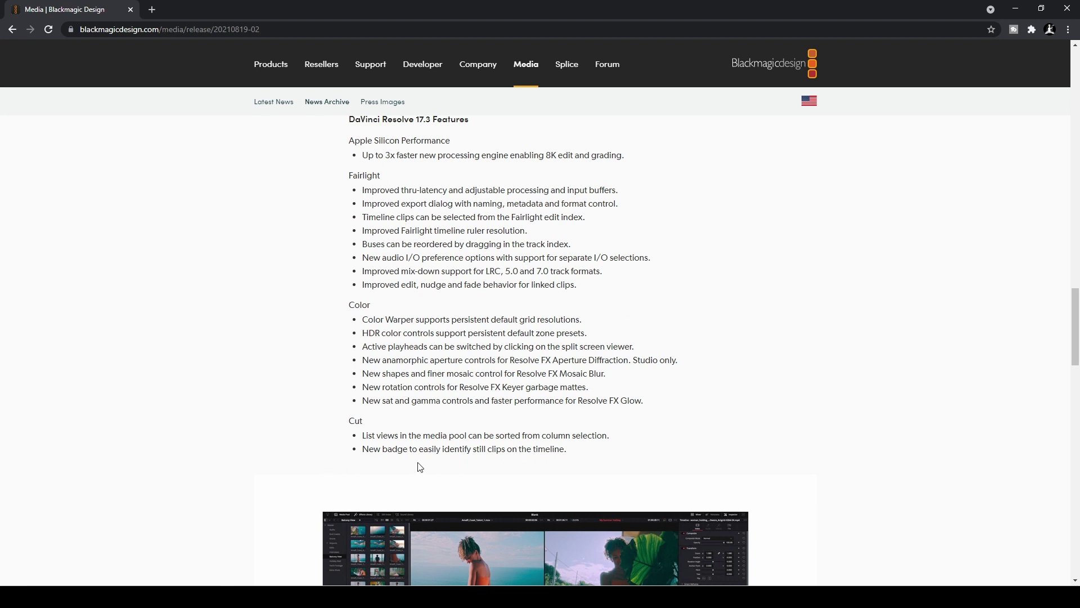
{"action": "scroll", "coordinate": [419, 466], "scroll_direction": "down", "scroll_amount": 8}
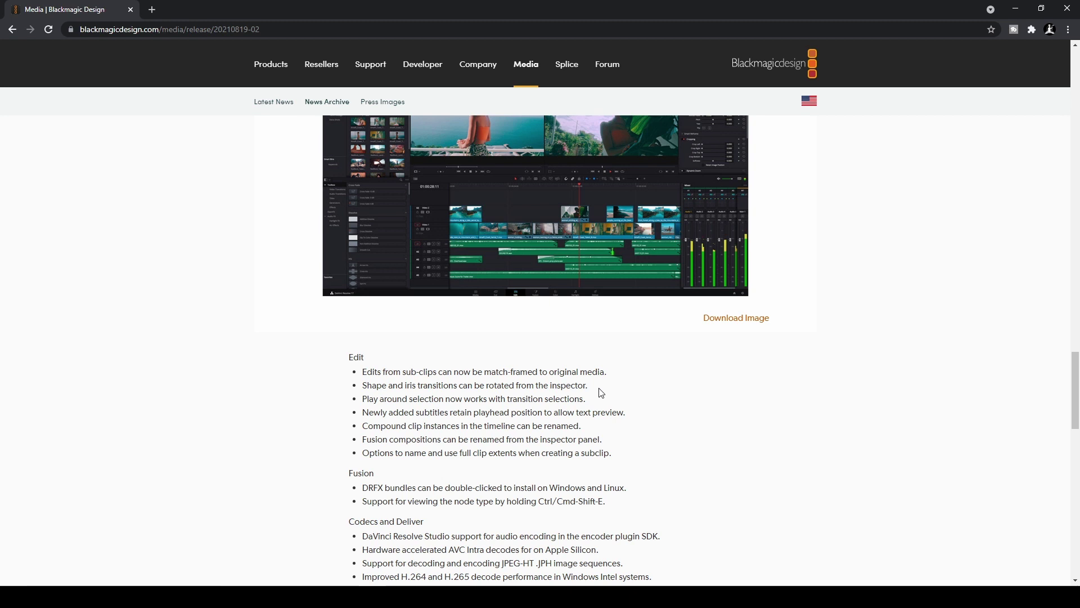
{"action": "scroll", "coordinate": [601, 393], "scroll_direction": "down", "scroll_amount": 2}
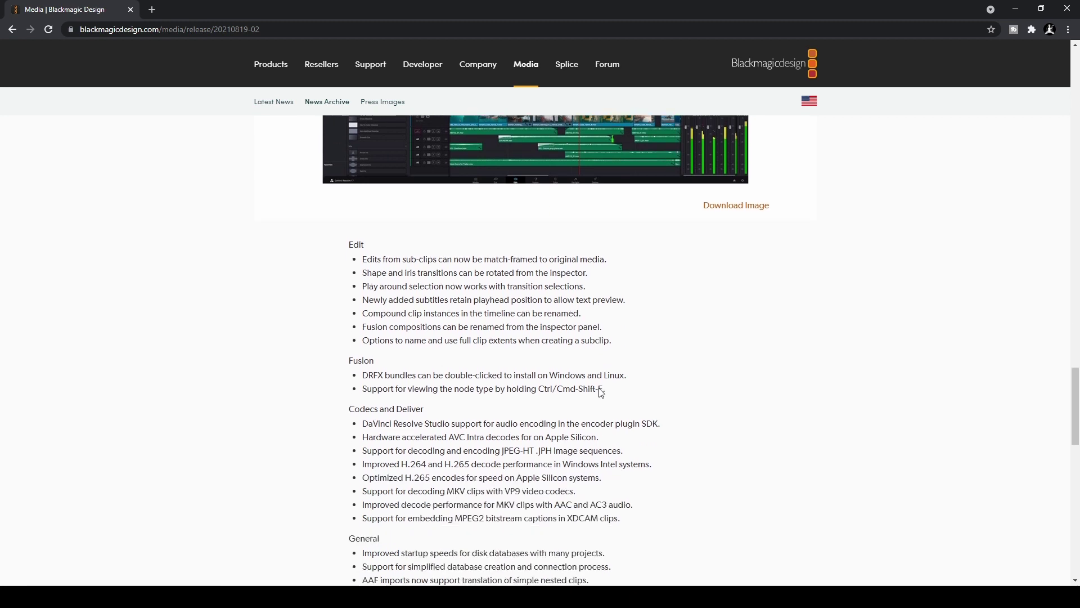
{"action": "scroll", "coordinate": [599, 390], "scroll_direction": "down", "scroll_amount": 3}
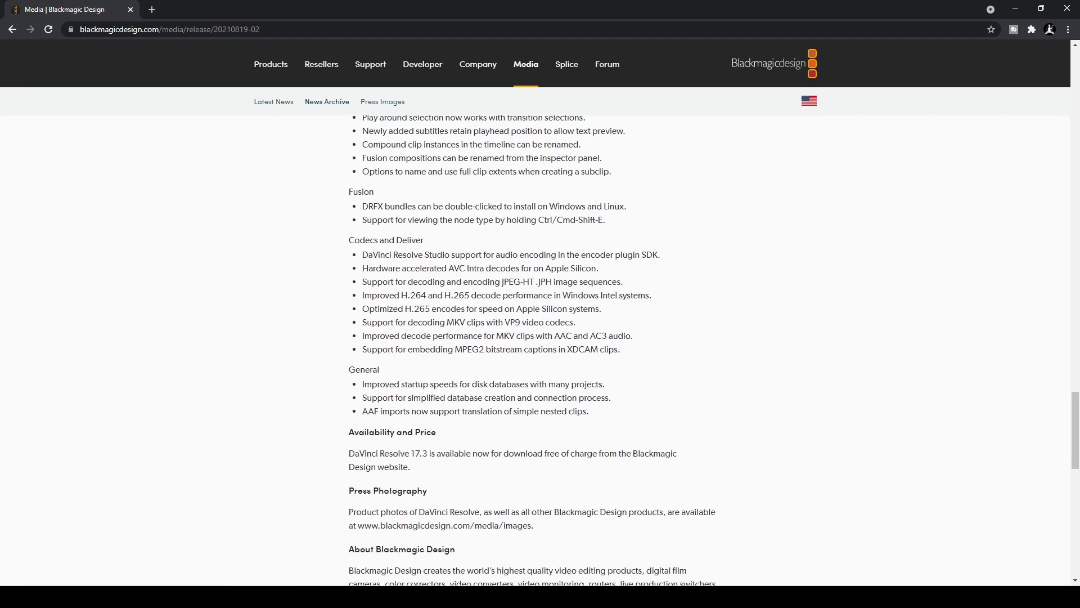
{"action": "mouse_move", "coordinate": [425, 596]}
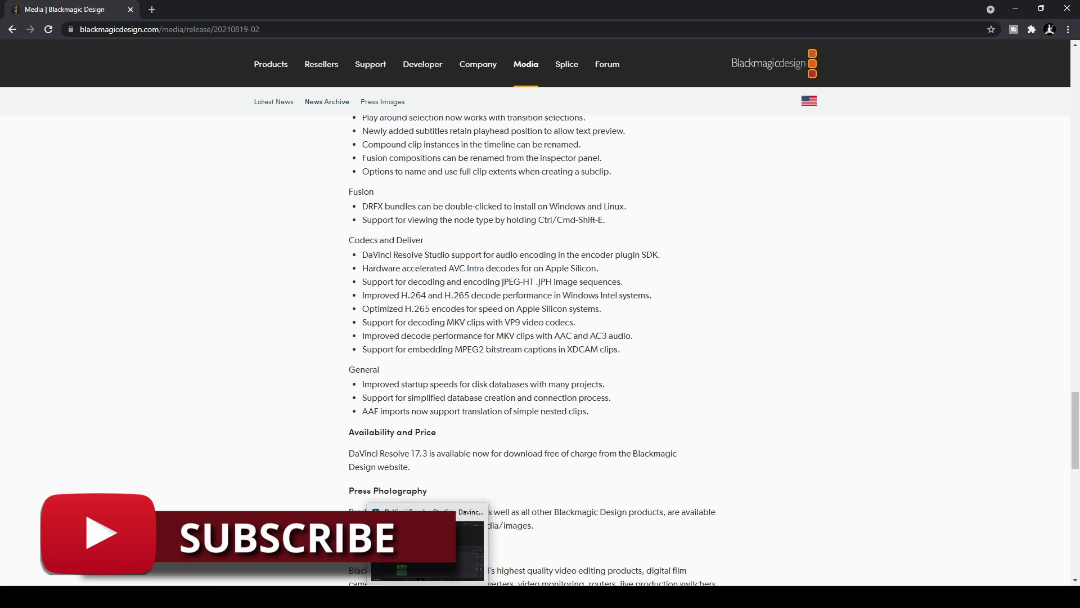
{"action": "left_click", "coordinate": [408, 555]}
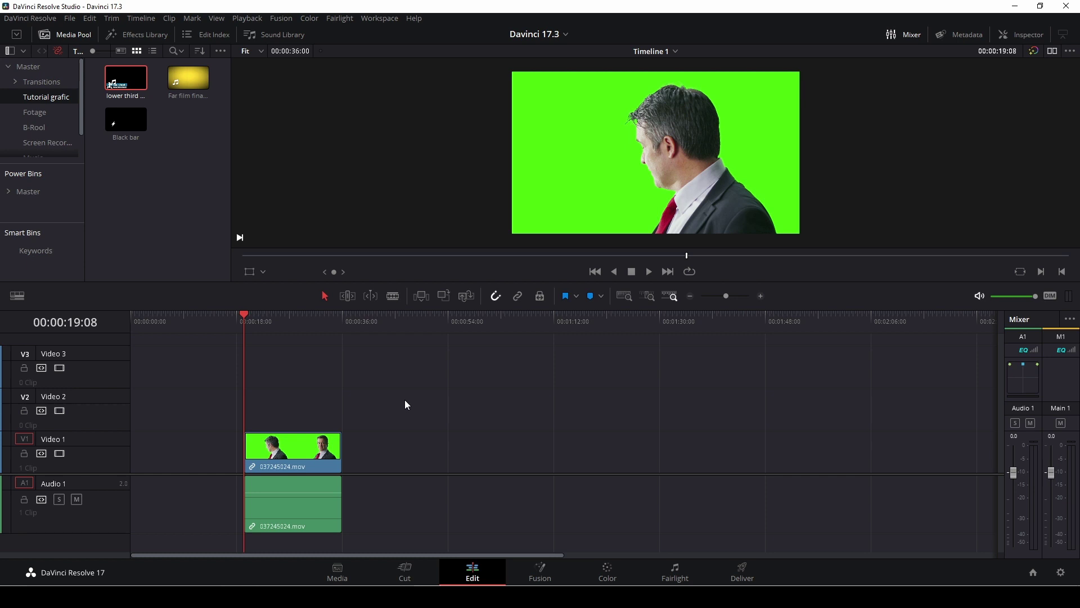
{"action": "key", "text": "space"}
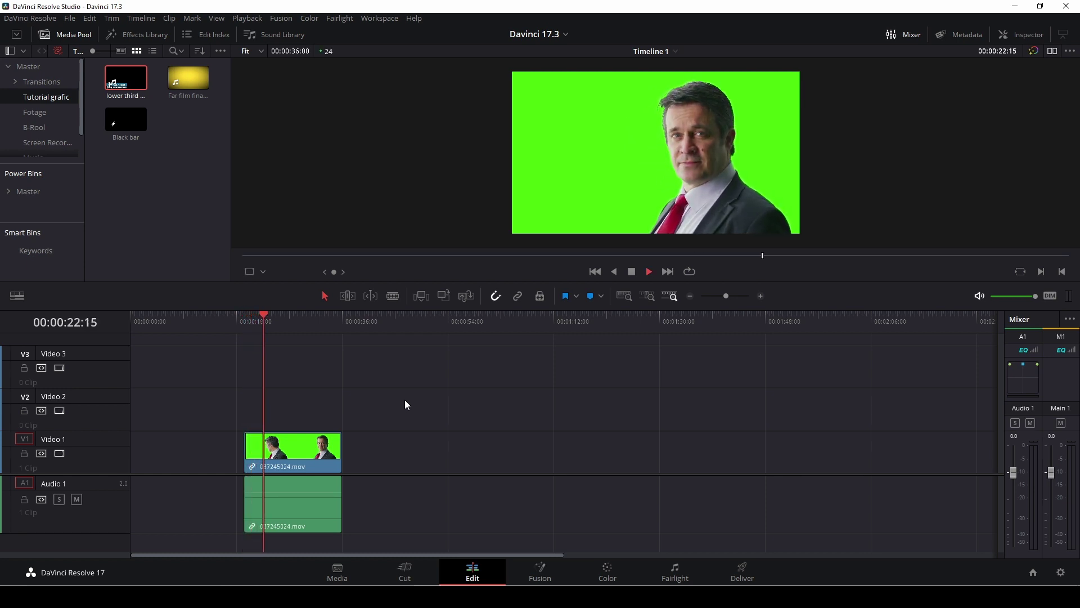
{"action": "key", "text": "space"}
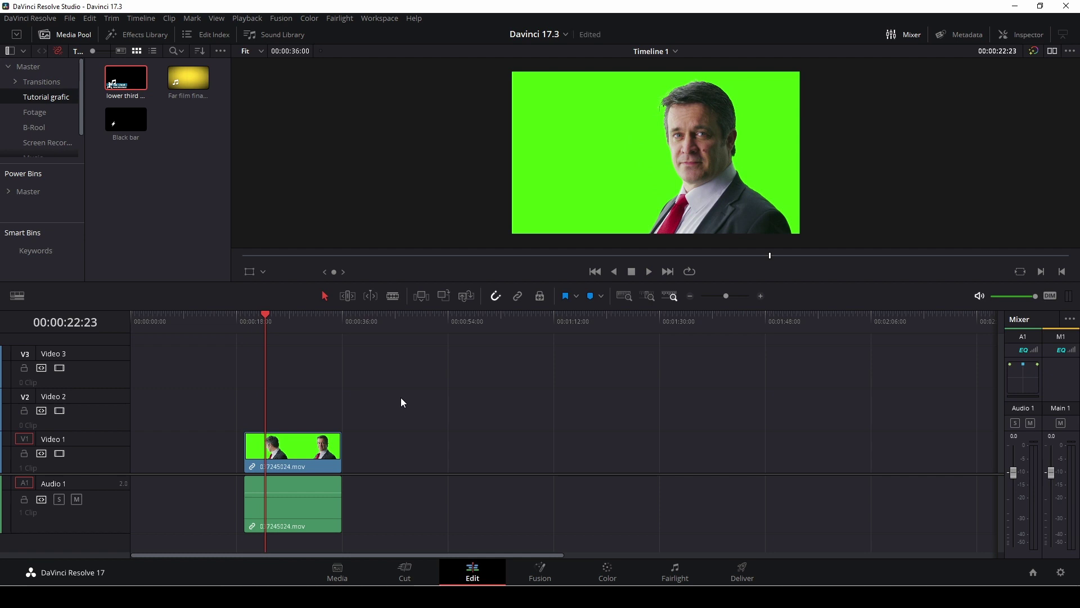
- Place the lower third on Video 2, preview it from 00:00:19:08, then delete it
{"action": "left_click_drag", "start_coordinate": [116, 84], "coordinate": [251, 401]}
{"action": "left_click", "coordinate": [244, 319]}
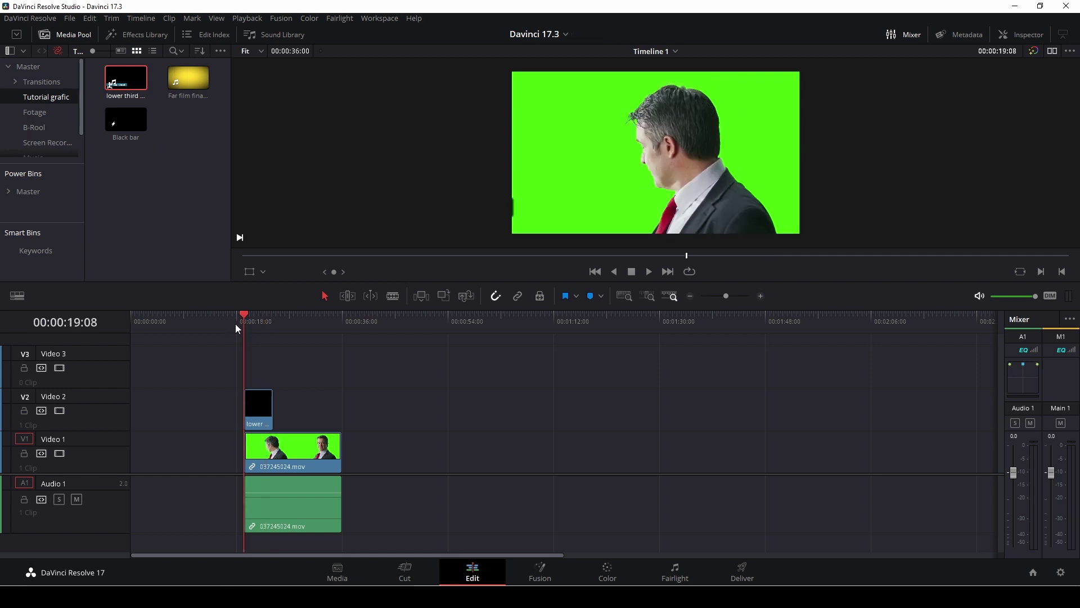
{"action": "key", "text": "space"}
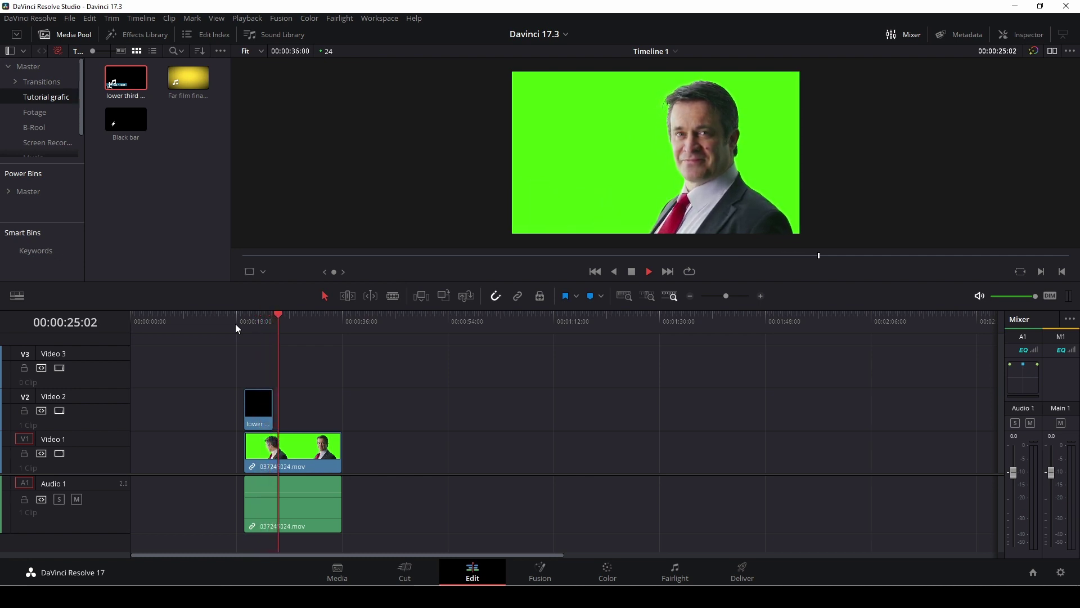
{"action": "key", "text": "space"}
{"action": "left_click", "coordinate": [254, 410]}
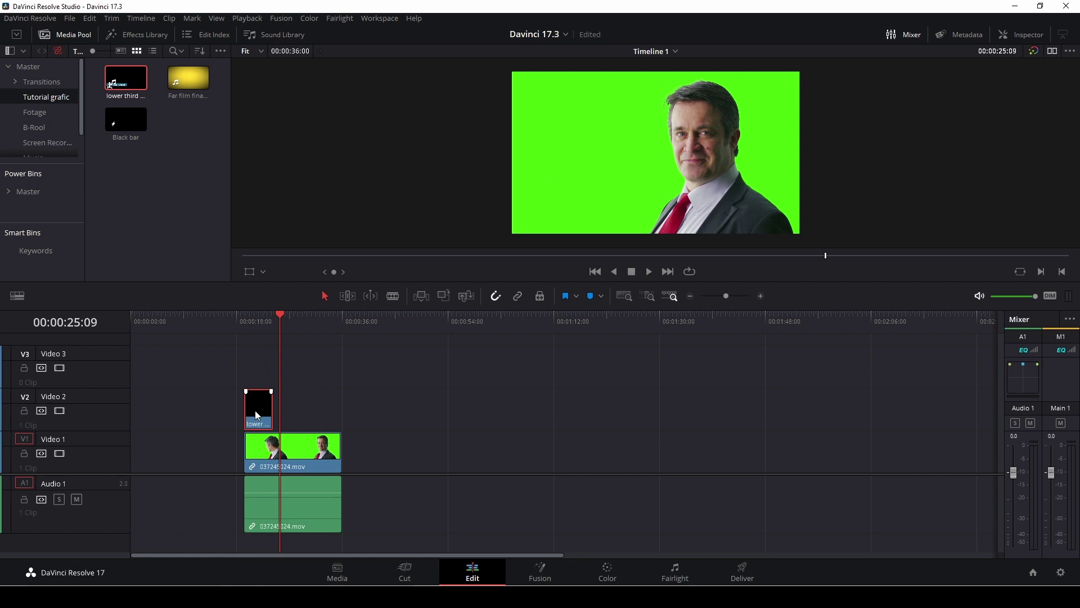
{"action": "key", "text": "Delete"}
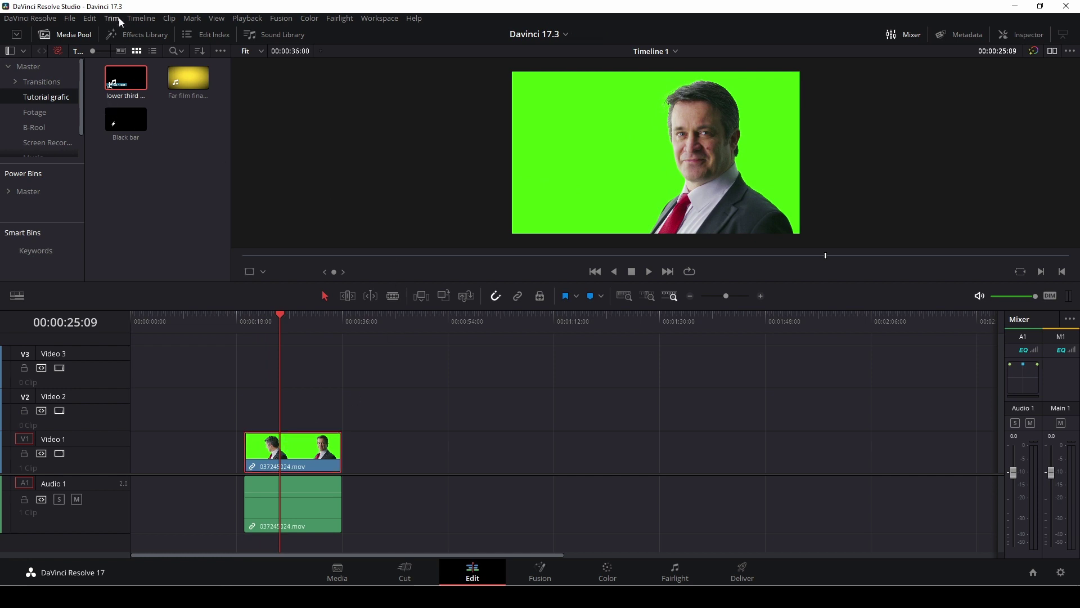
- Find the 3D Keyer by searching 'key' in Open FX and apply it to the green-screen clip
{"action": "left_click", "coordinate": [137, 35]}
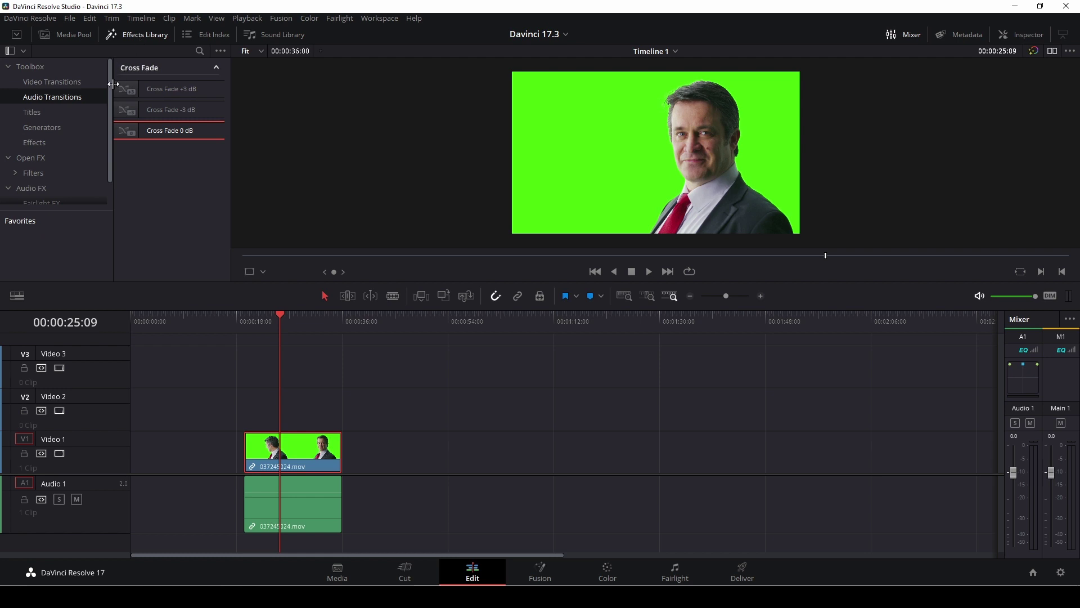
{"action": "left_click", "coordinate": [58, 160]}
{"action": "left_click", "coordinate": [200, 52]}
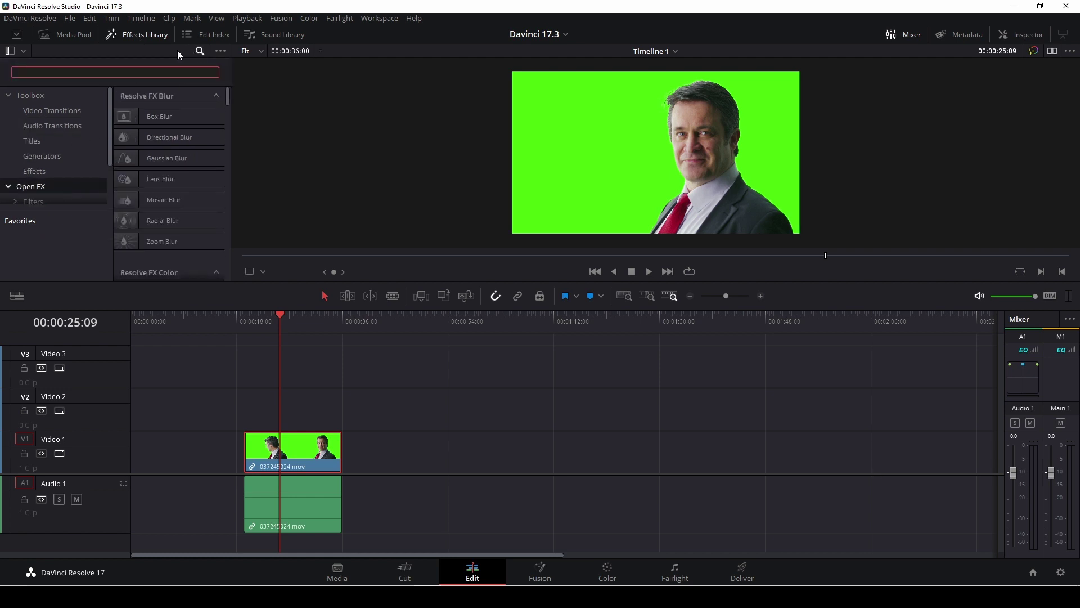
{"action": "type", "text": "key"}
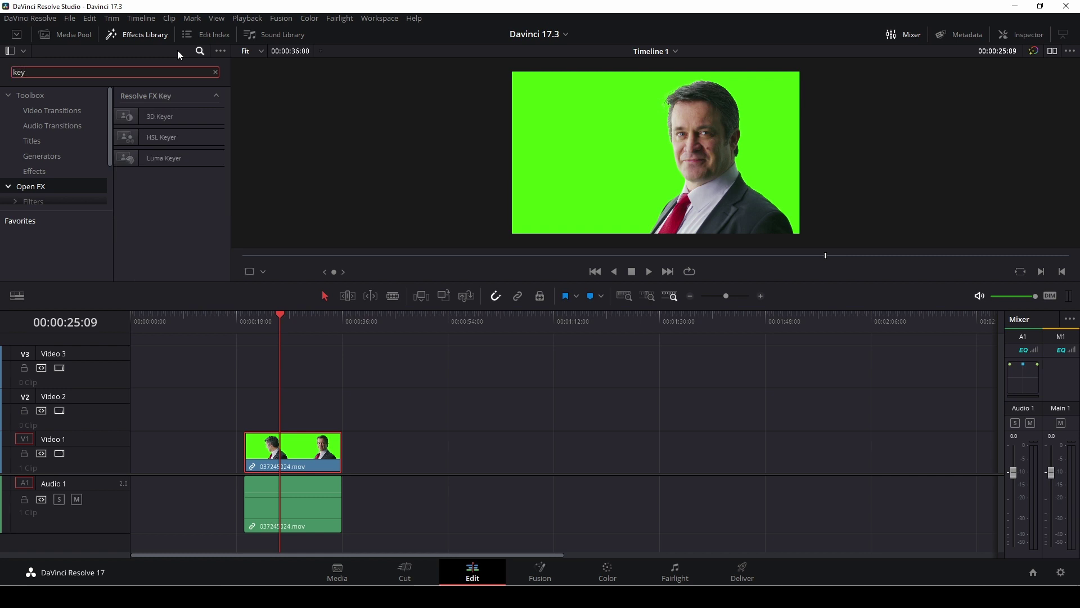
{"action": "left_click_drag", "start_coordinate": [178, 115], "coordinate": [315, 450]}
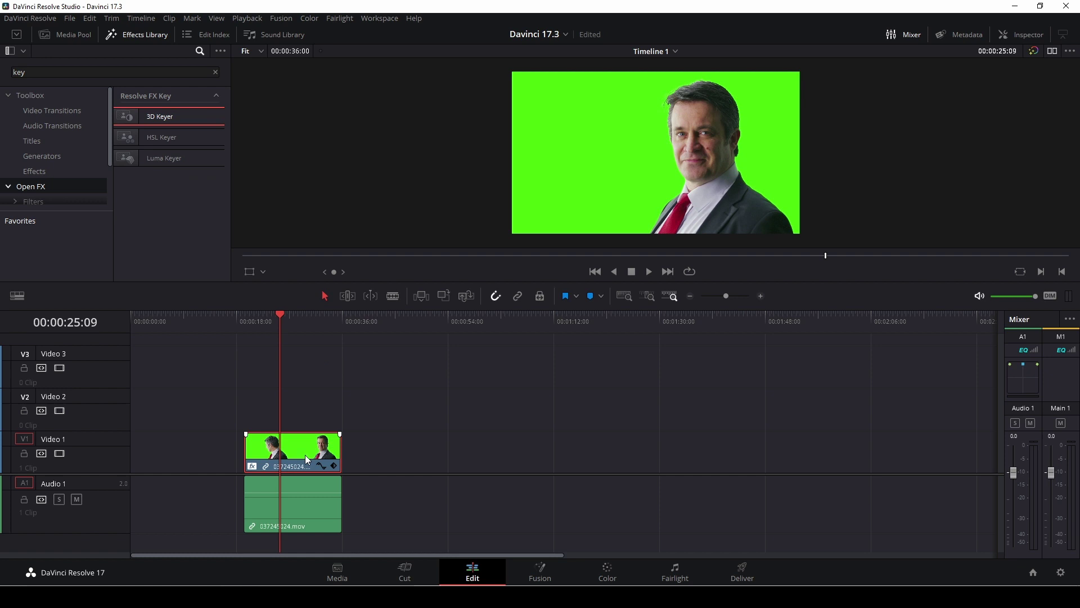
- Show Open FX overlays, sample the green backdrop, enable Despill and expand Garbage Matte
{"action": "left_click", "coordinate": [1034, 34]}
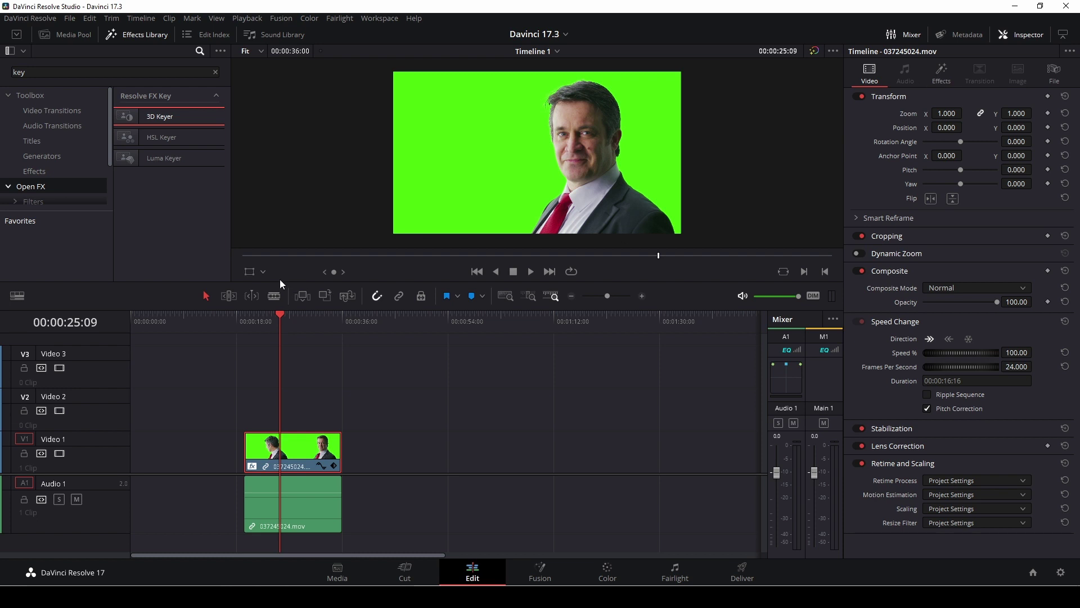
{"action": "left_click", "coordinate": [263, 272]}
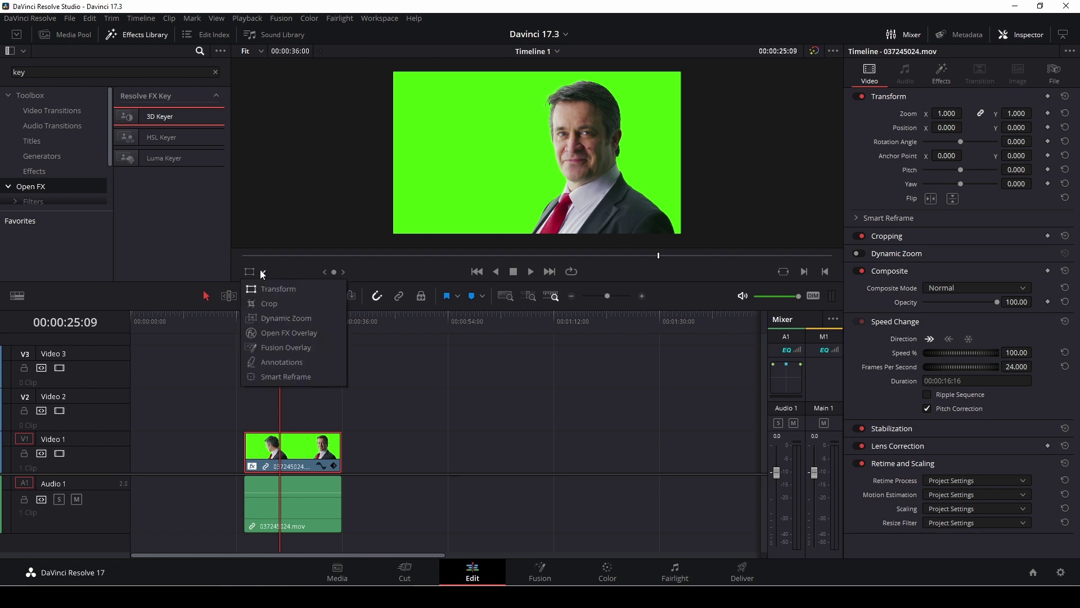
{"action": "left_click", "coordinate": [314, 333]}
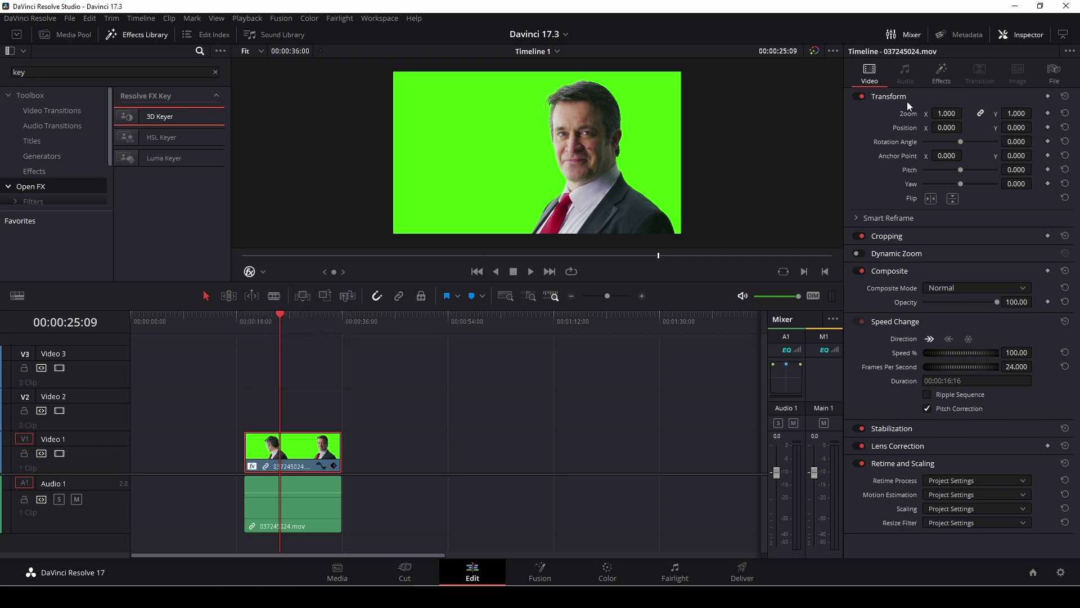
{"action": "left_click", "coordinate": [941, 72]}
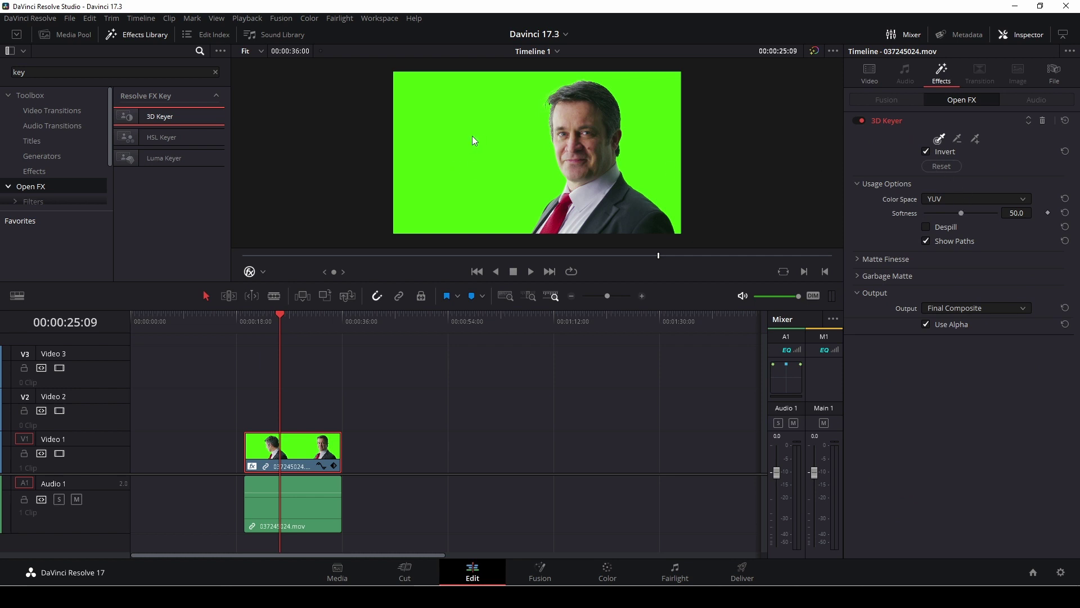
{"action": "left_click_drag", "start_coordinate": [473, 126], "coordinate": [483, 168]}
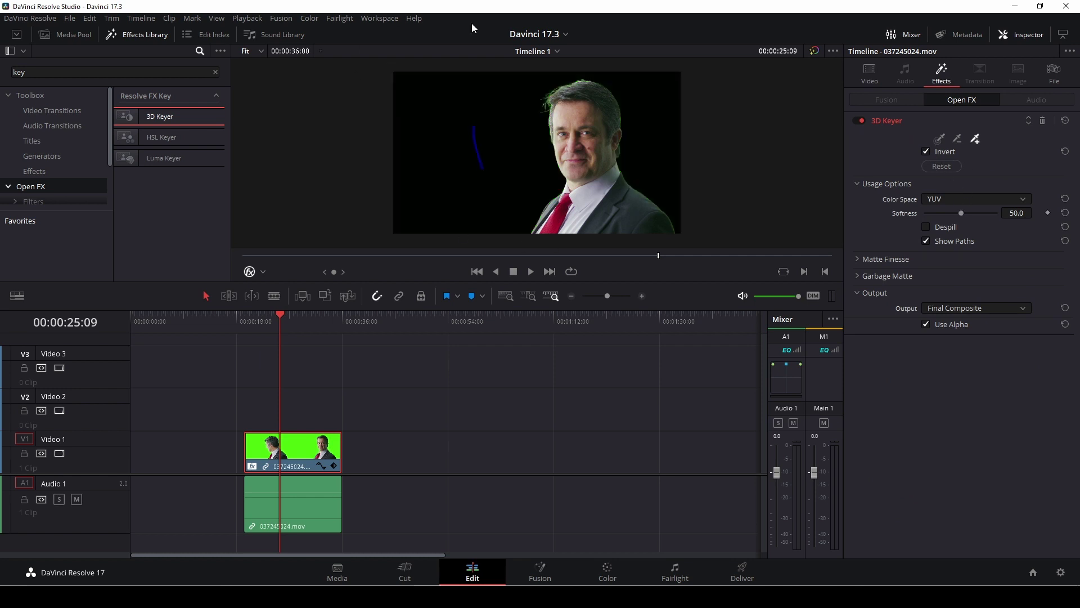
{"action": "left_click", "coordinate": [926, 228]}
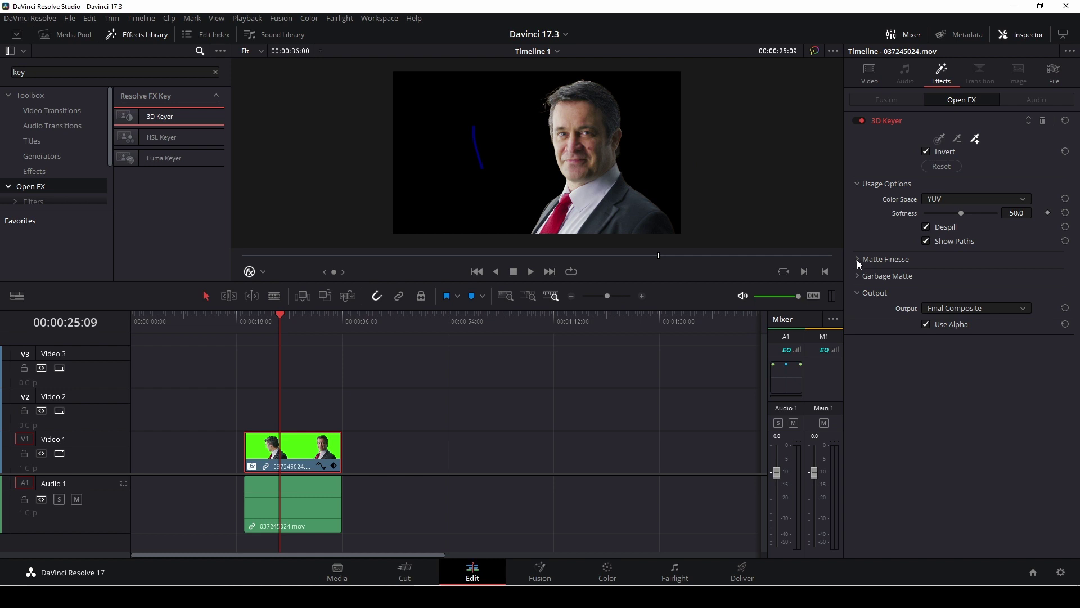
{"action": "left_click", "coordinate": [857, 276]}
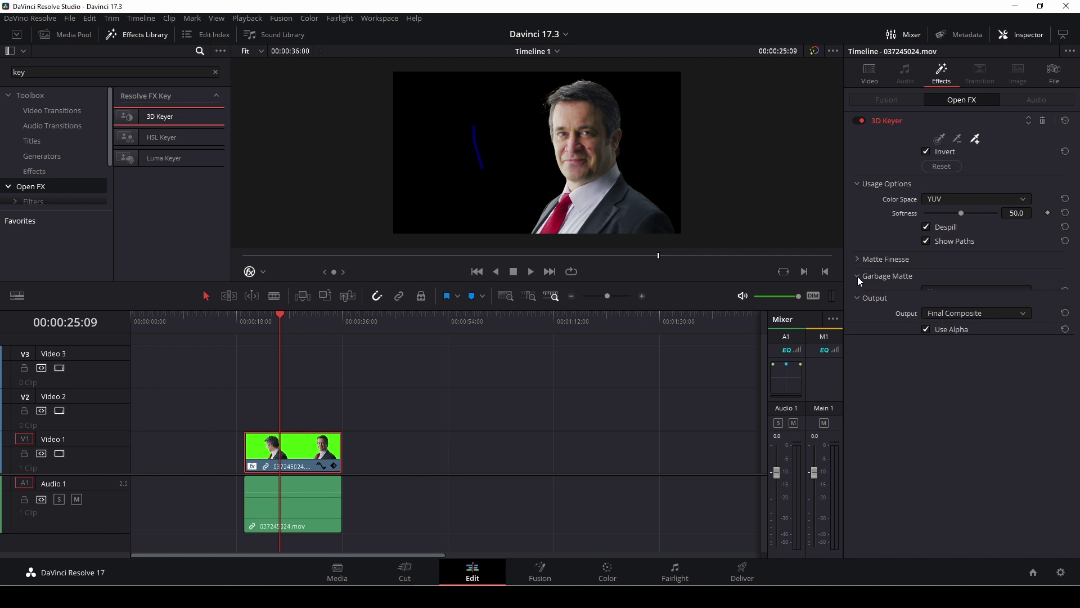
- Set the garbage matte shape to Rectangle and fit it, tilted -2.7, over the blue streak
{"action": "left_click", "coordinate": [947, 291]}
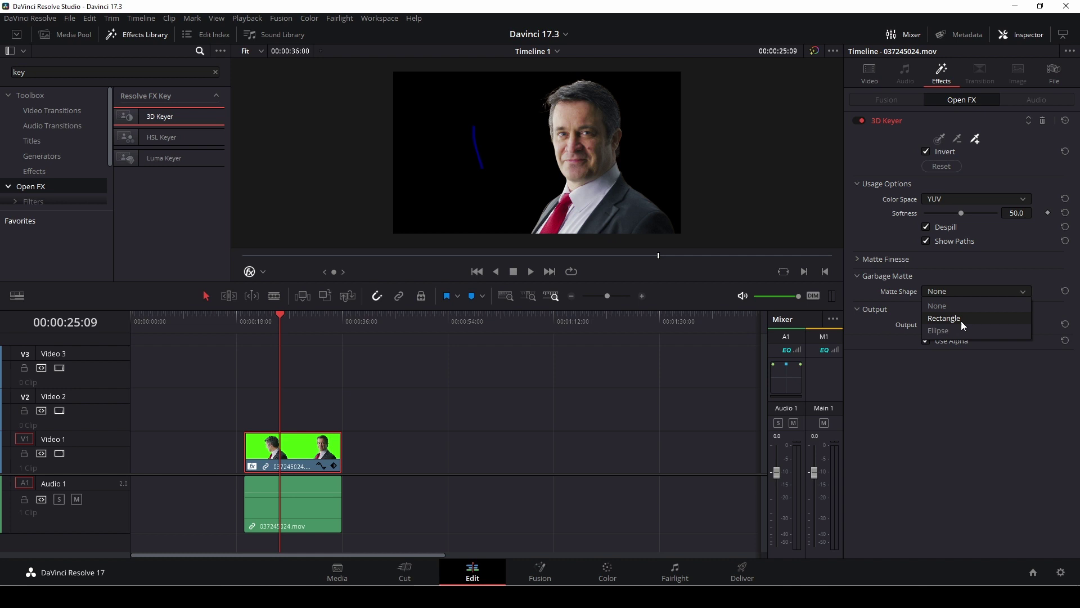
{"action": "left_click", "coordinate": [961, 321]}
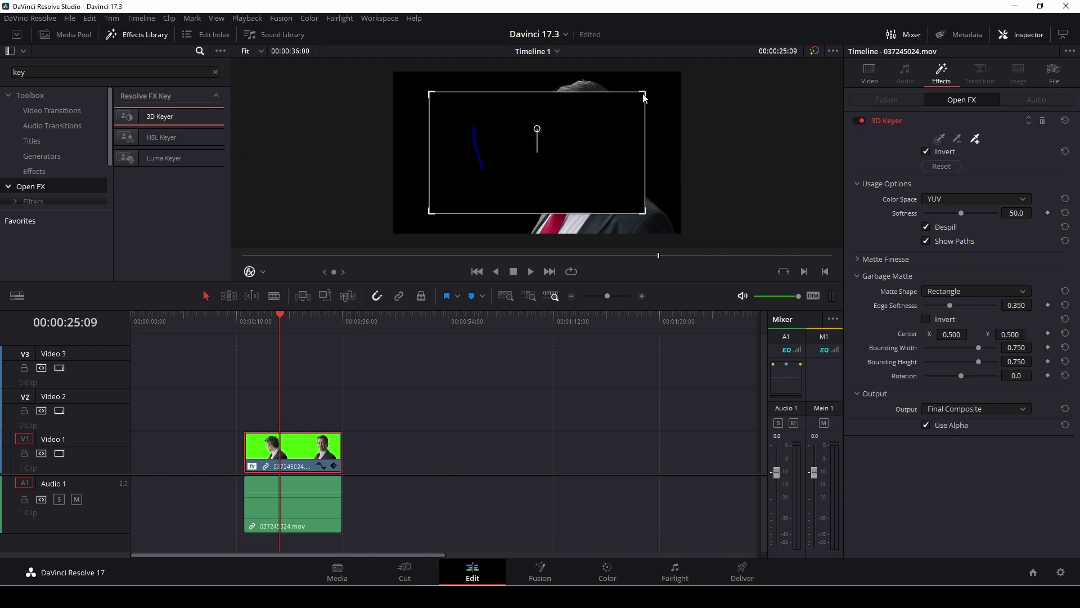
{"action": "left_click_drag", "start_coordinate": [645, 98], "coordinate": [477, 164]}
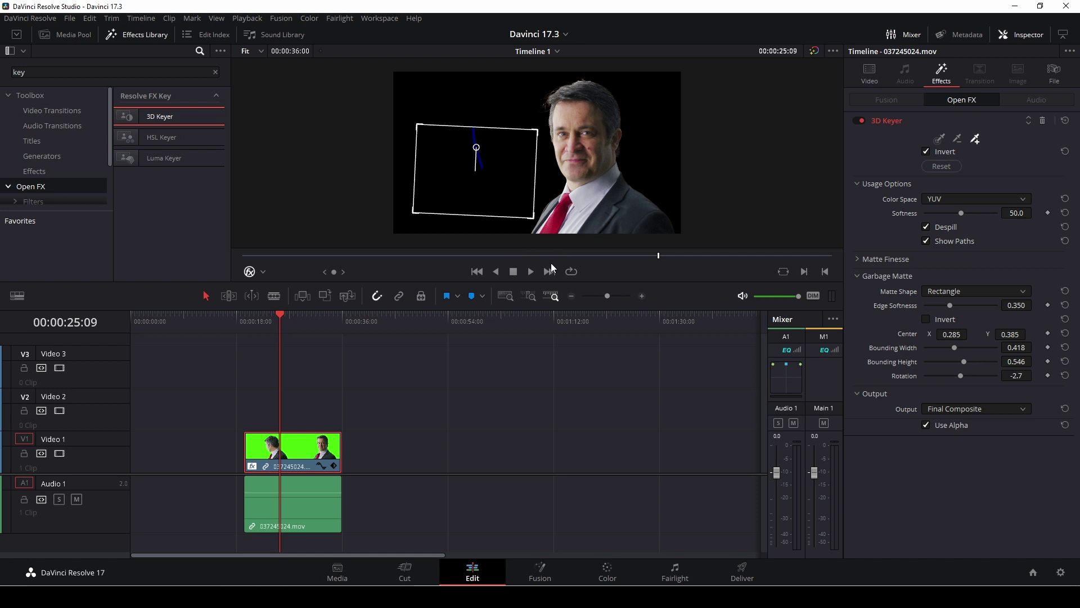
- Search the effects for 'bl' and apply Box Blur to the green-screen clip
{"action": "left_click", "coordinate": [46, 75]}
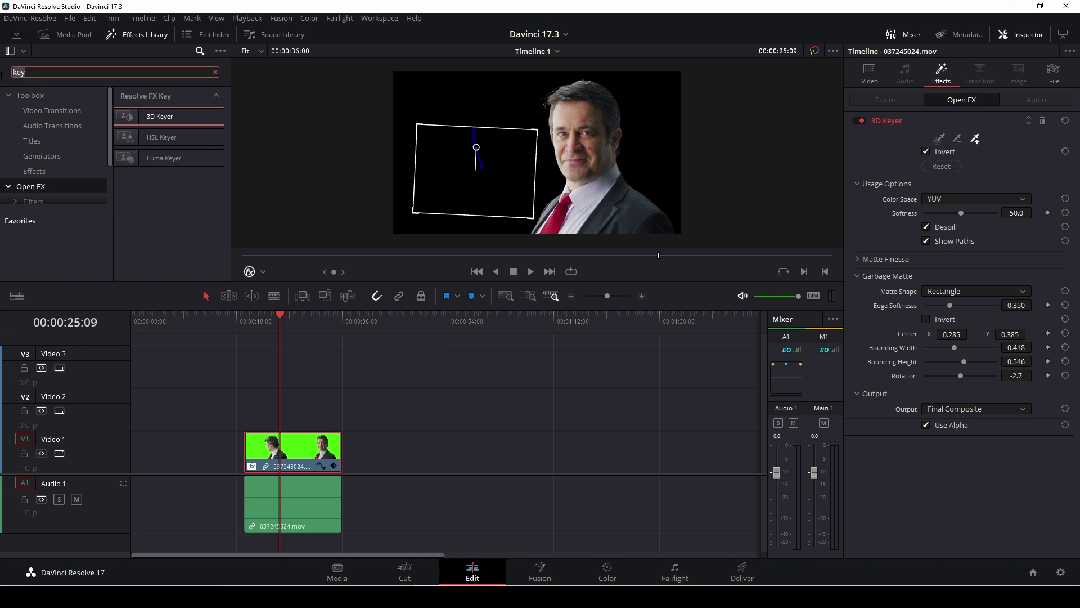
{"action": "key", "text": "BackSpace"}
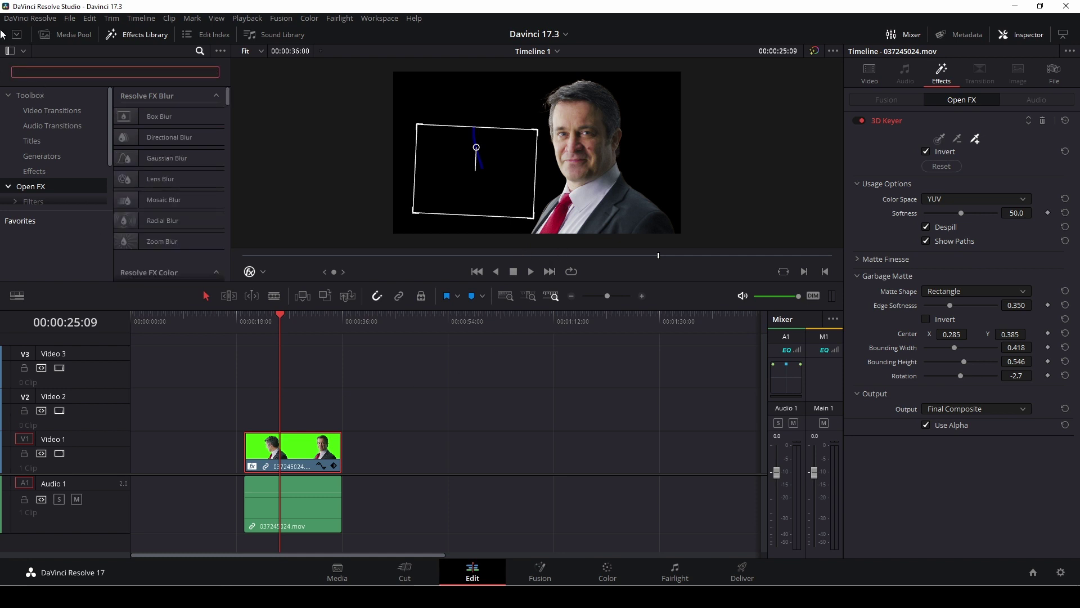
{"action": "type", "text": "bl"}
{"action": "left_click", "coordinate": [150, 116]}
{"action": "left_click_drag", "start_coordinate": [150, 117], "coordinate": [305, 447]}
- Set the Box Blur strength to 0.411 and iterations to 2
{"action": "left_click", "coordinate": [930, 343]}
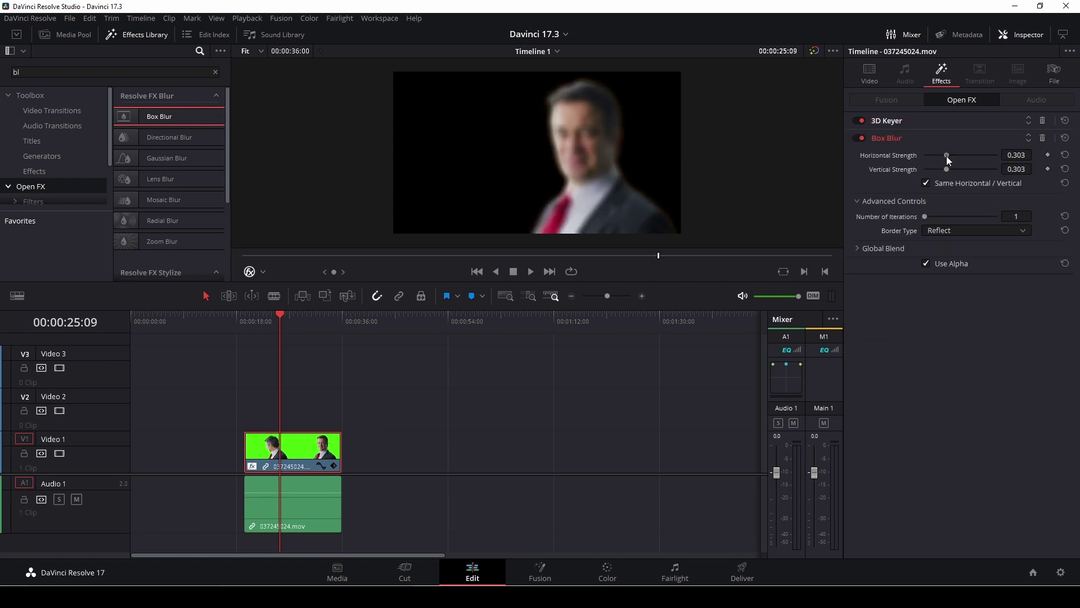
{"action": "left_click_drag", "start_coordinate": [947, 157], "coordinate": [954, 156]}
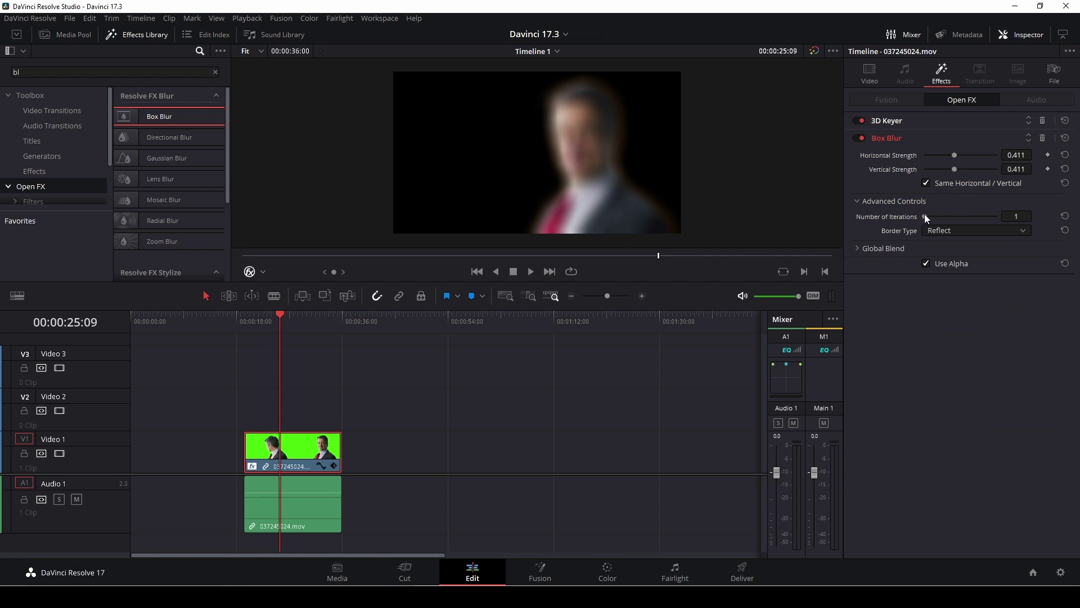
{"action": "mouse_move", "coordinate": [924, 214]}
{"action": "left_mouse_down"}
{"action": "mouse_move", "coordinate": [947, 213]}
{"action": "mouse_move", "coordinate": [930, 216]}
{"action": "mouse_move", "coordinate": [938, 221]}
{"action": "left_mouse_up"}
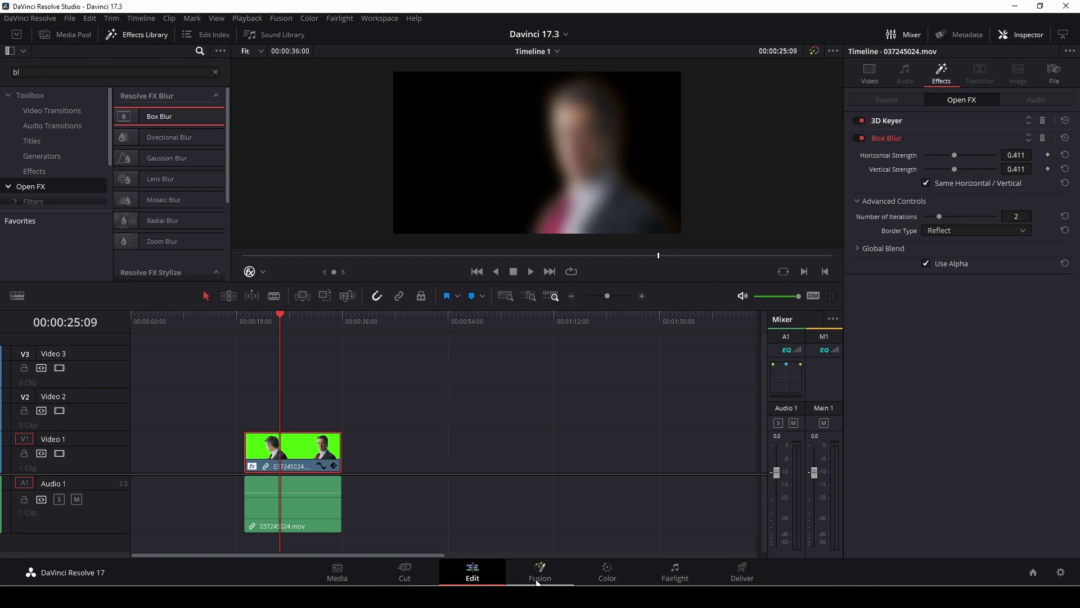
- On the Cut page, show the Master bin, select 037245024.mov and the timeline green-screen clip
{"action": "left_click", "coordinate": [414, 580]}
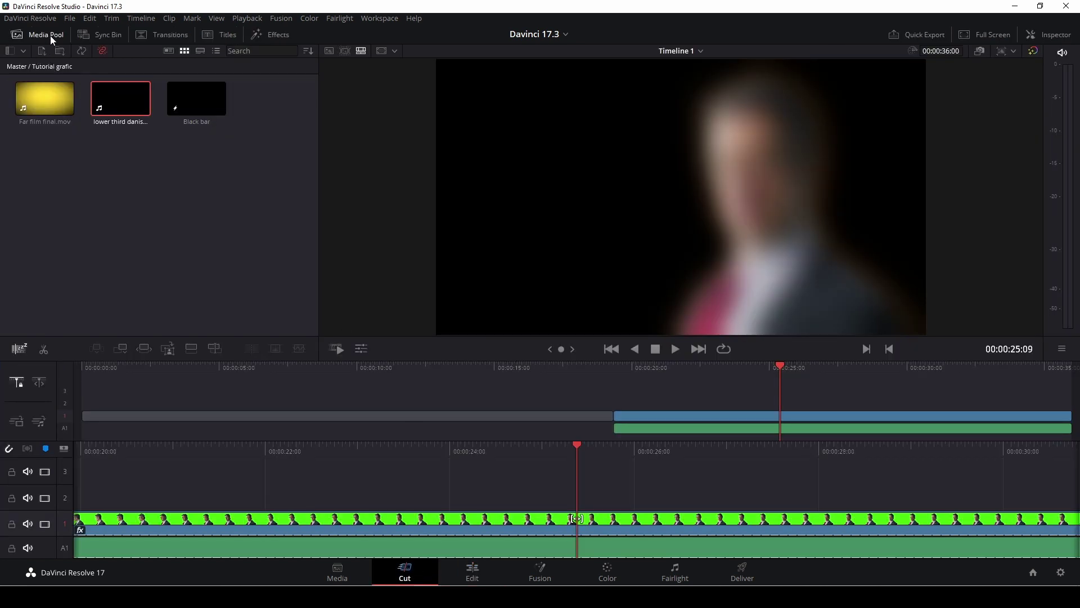
{"action": "left_click", "coordinate": [24, 67]}
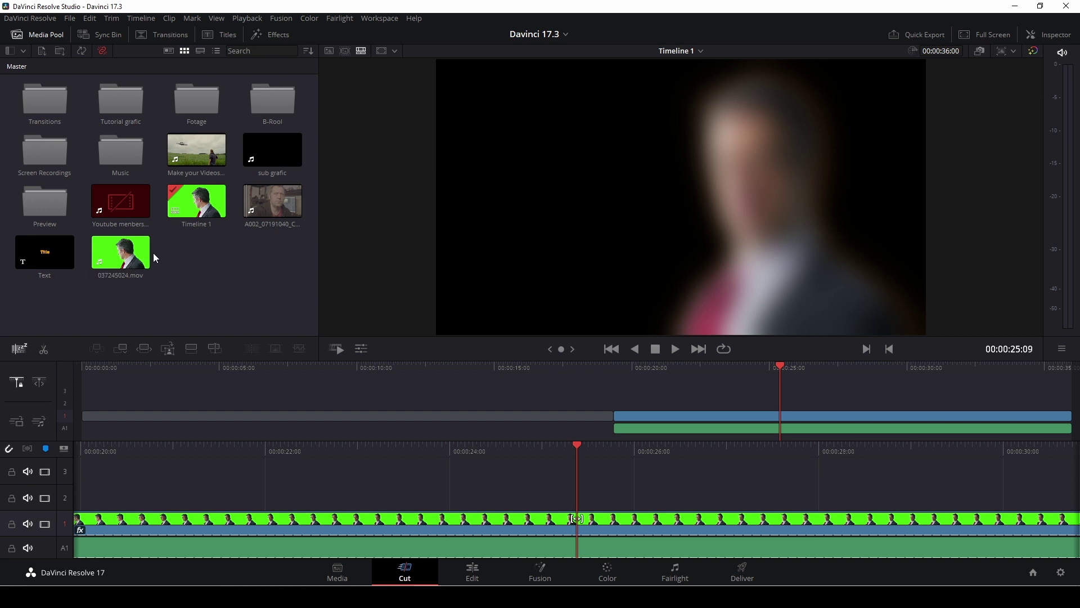
{"action": "left_click", "coordinate": [127, 256]}
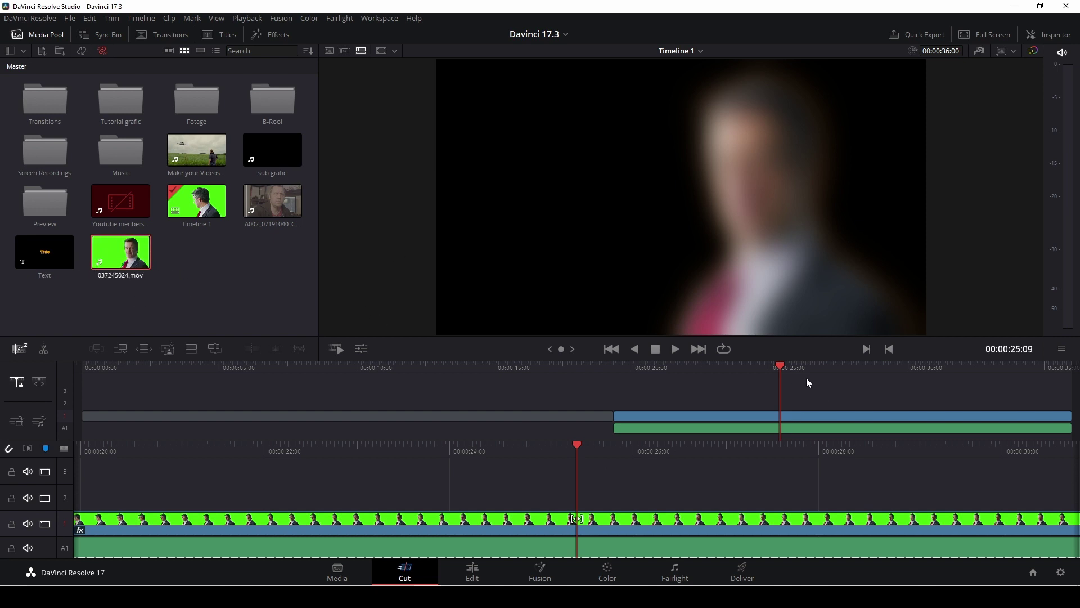
{"action": "left_click_drag", "start_coordinate": [782, 366], "coordinate": [710, 382]}
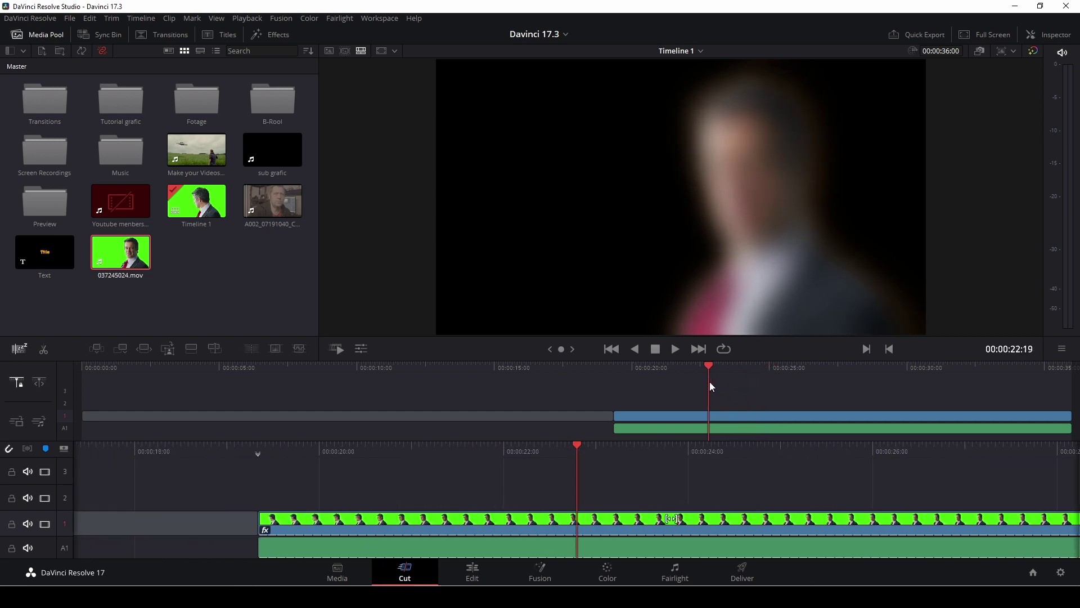
{"action": "left_click", "coordinate": [324, 520]}
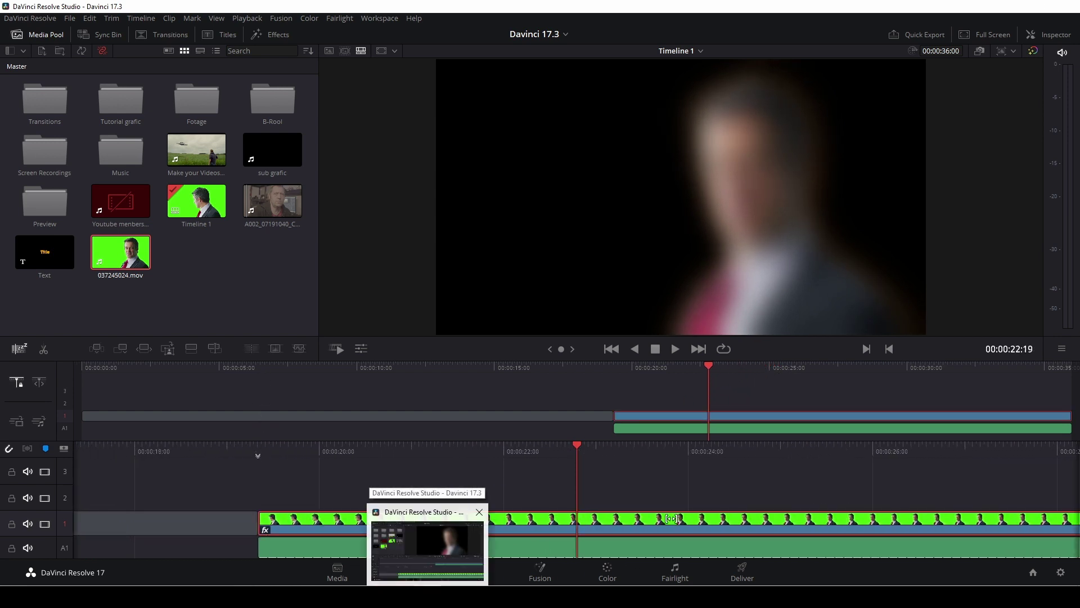
- From Toolbox > Effects, place a Fusion Composition on Video 1 after the green-screen clip
{"action": "left_click", "coordinate": [544, 574]}
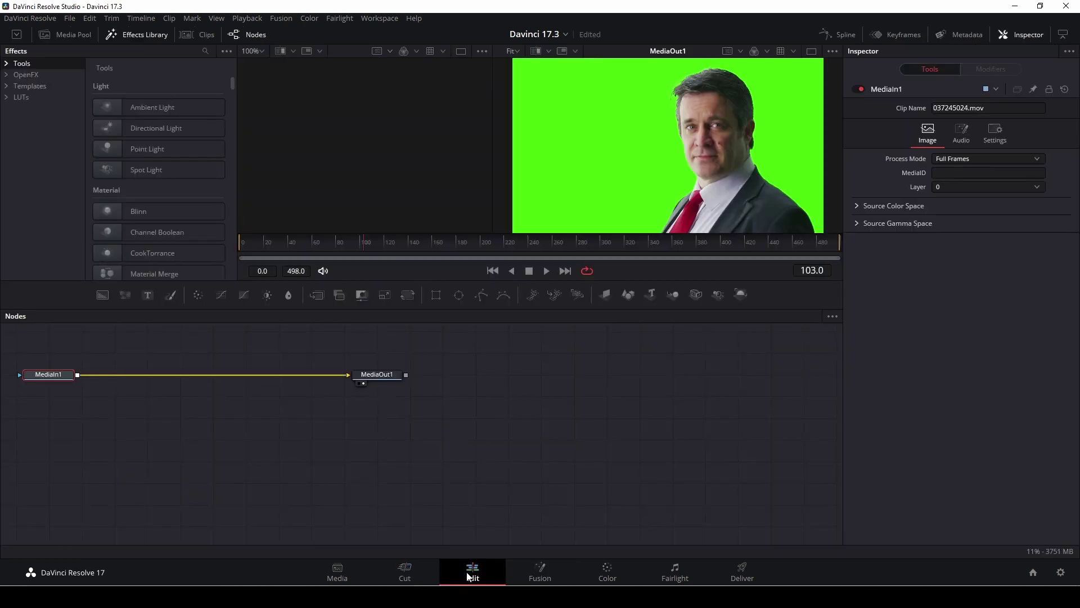
{"action": "left_click", "coordinate": [504, 573]}
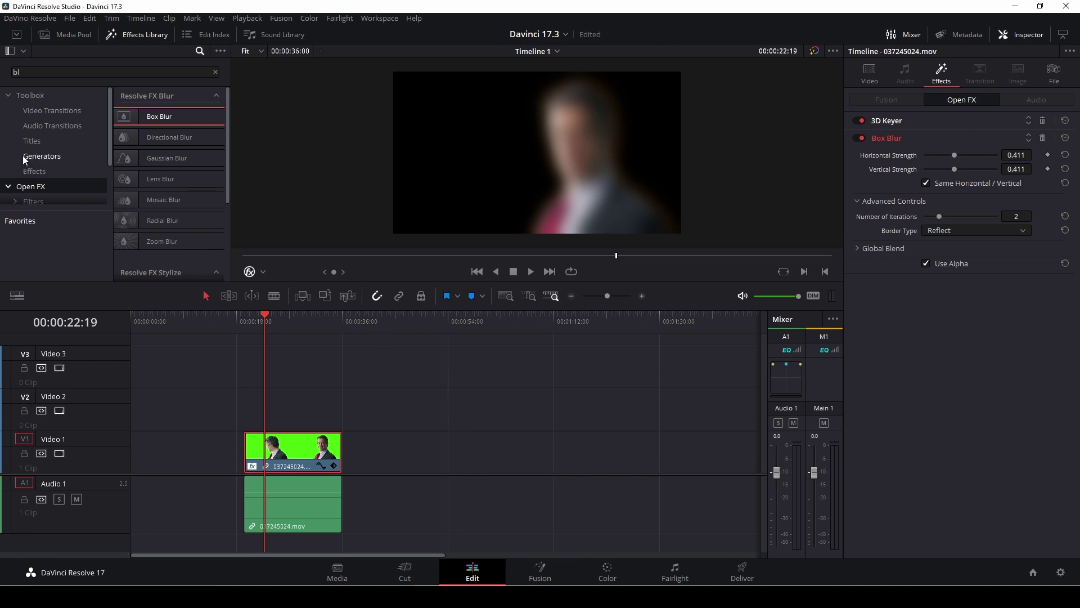
{"action": "left_click", "coordinate": [34, 171]}
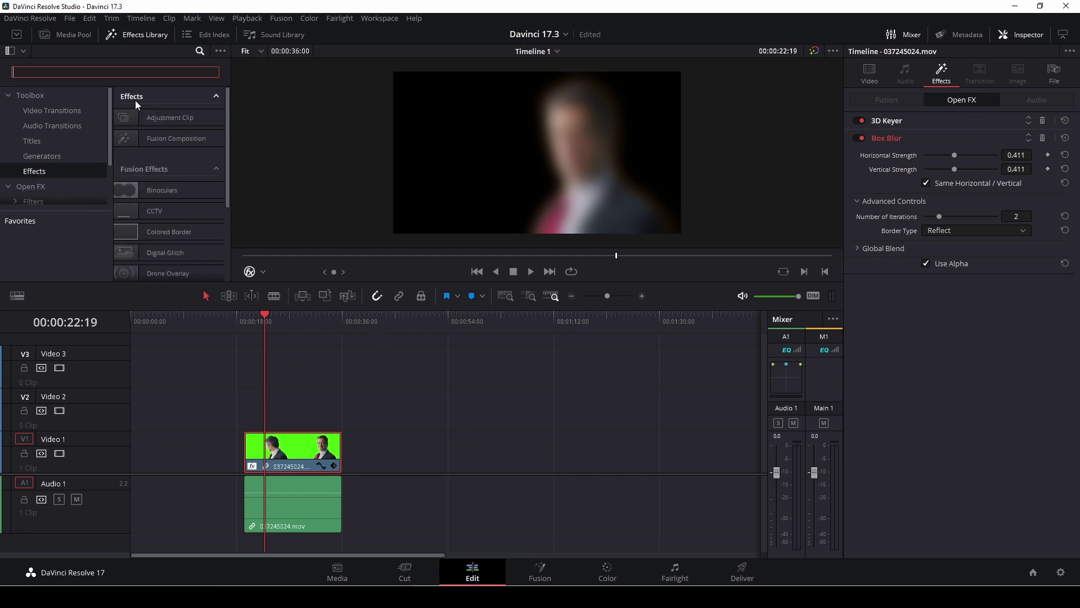
{"action": "left_click_drag", "start_coordinate": [164, 139], "coordinate": [441, 451]}
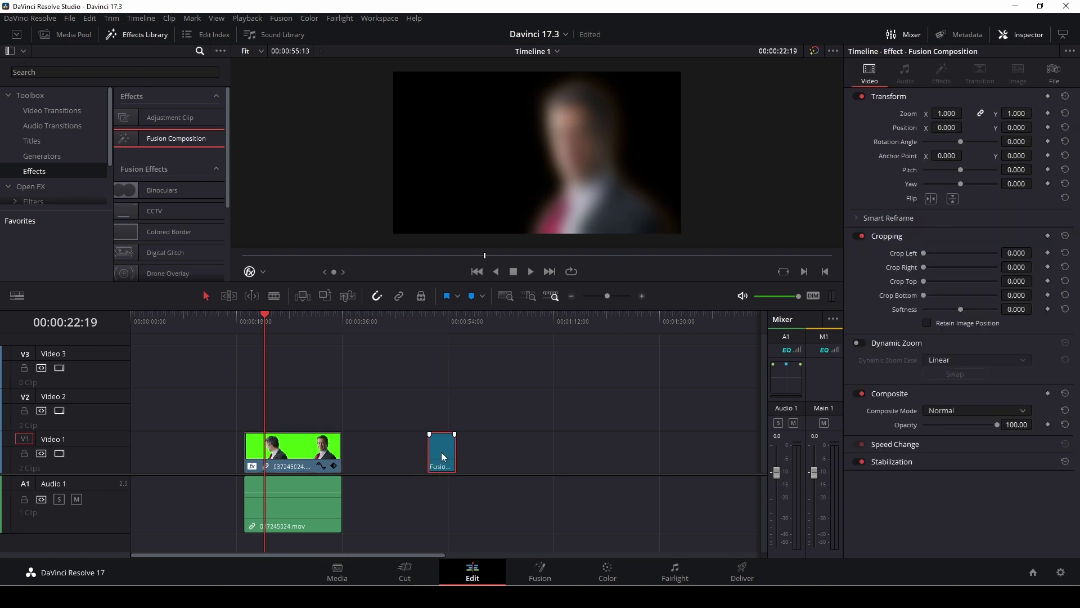
{"action": "left_click", "coordinate": [427, 346]}
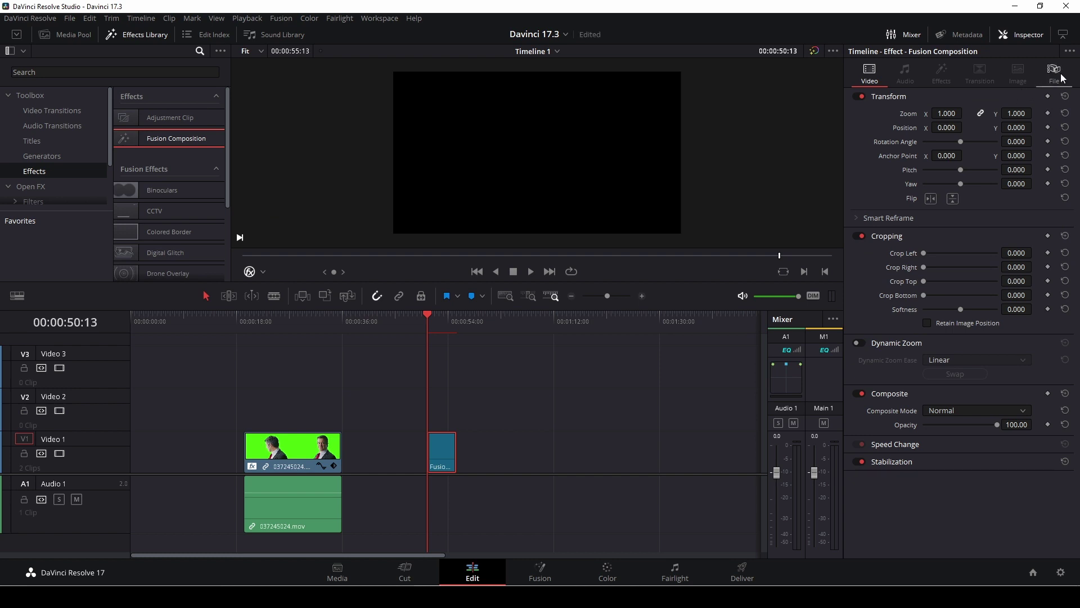
- Rename the Fusion Composition 'test', make it orange, lengthen it about threefold, and save
{"action": "left_click", "coordinate": [1048, 79]}
{"action": "left_click", "coordinate": [925, 130]}
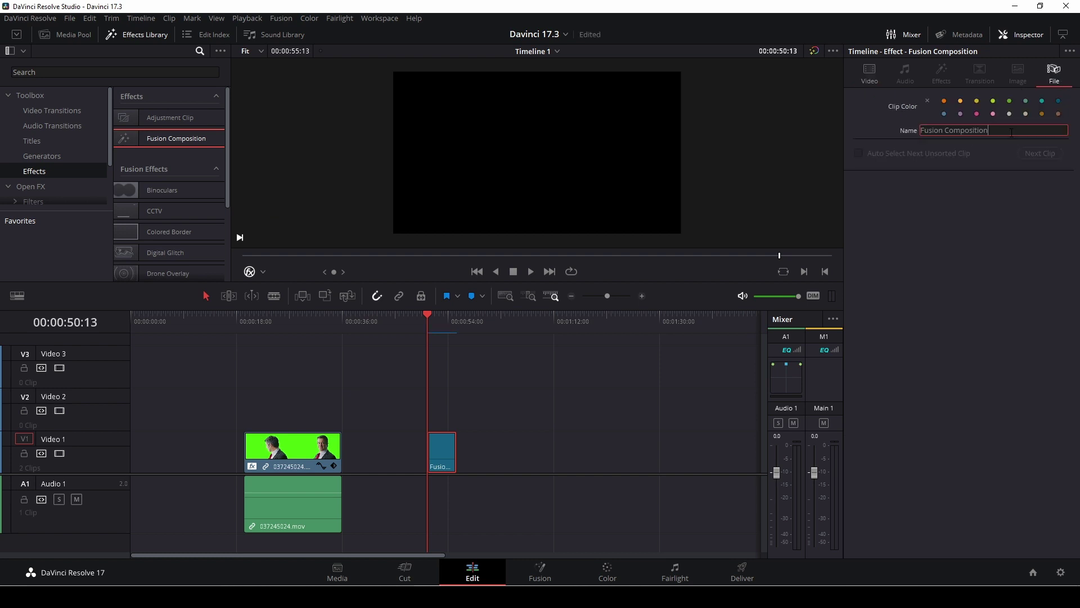
{"action": "key", "text": "BackSpace"}
{"action": "type", "text": "test"}
{"action": "left_click", "coordinate": [961, 100]}
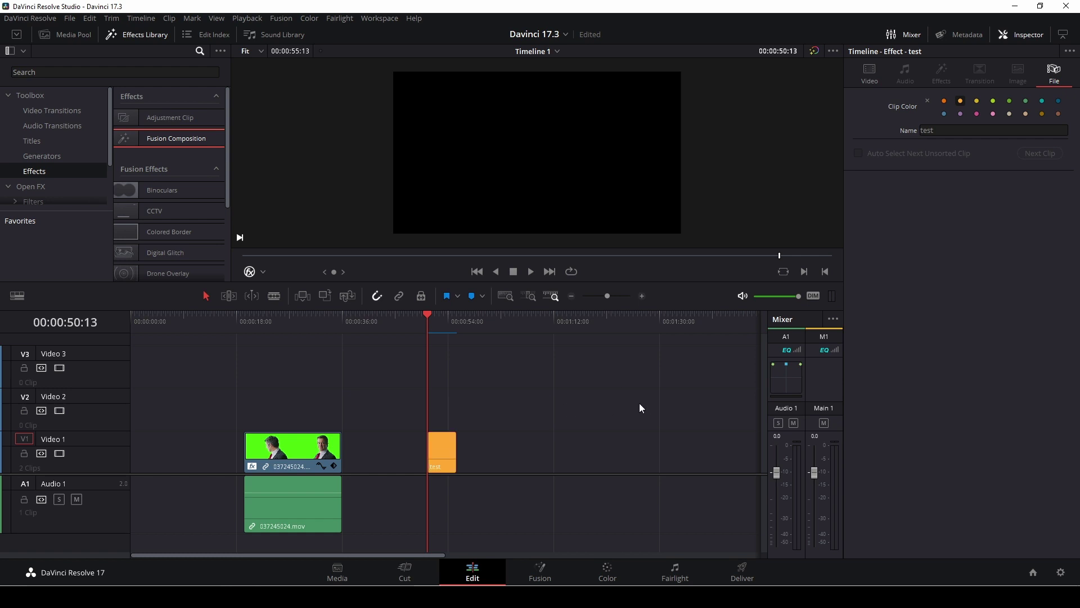
{"action": "key", "text": "ctrl+s"}
{"action": "left_click_drag", "start_coordinate": [454, 458], "coordinate": [521, 454]}
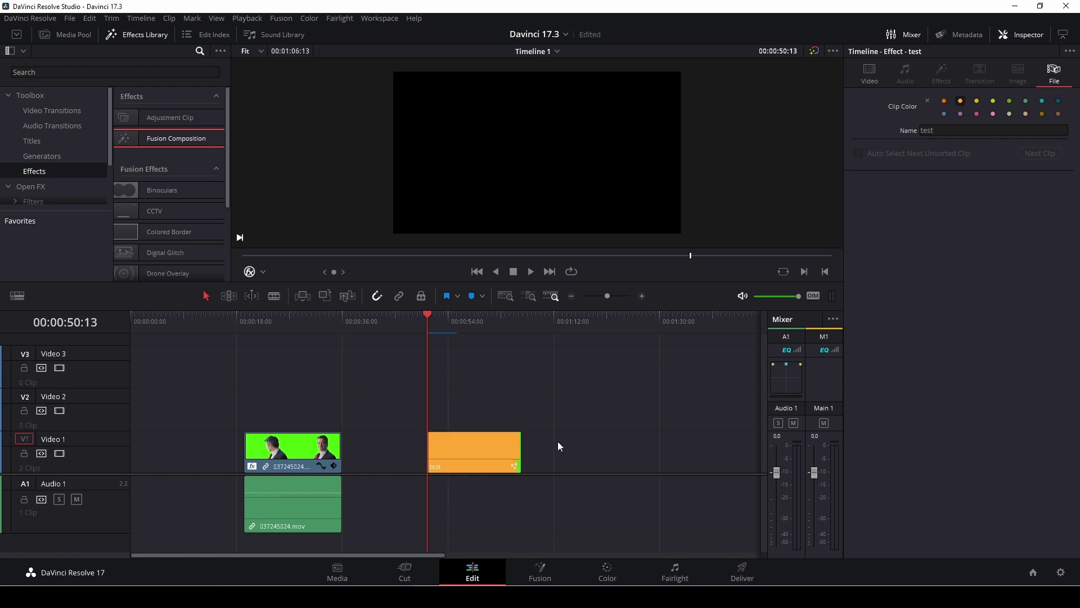
{"action": "key", "text": "ctrl+s"}
{"action": "left_click_drag", "start_coordinate": [550, 323], "coordinate": [553, 322]}
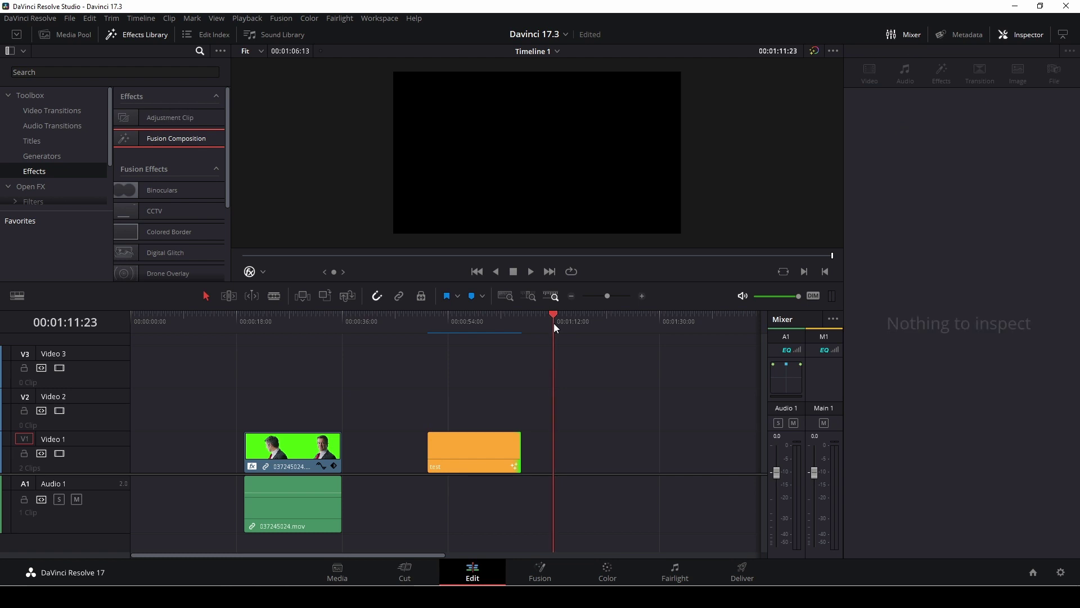